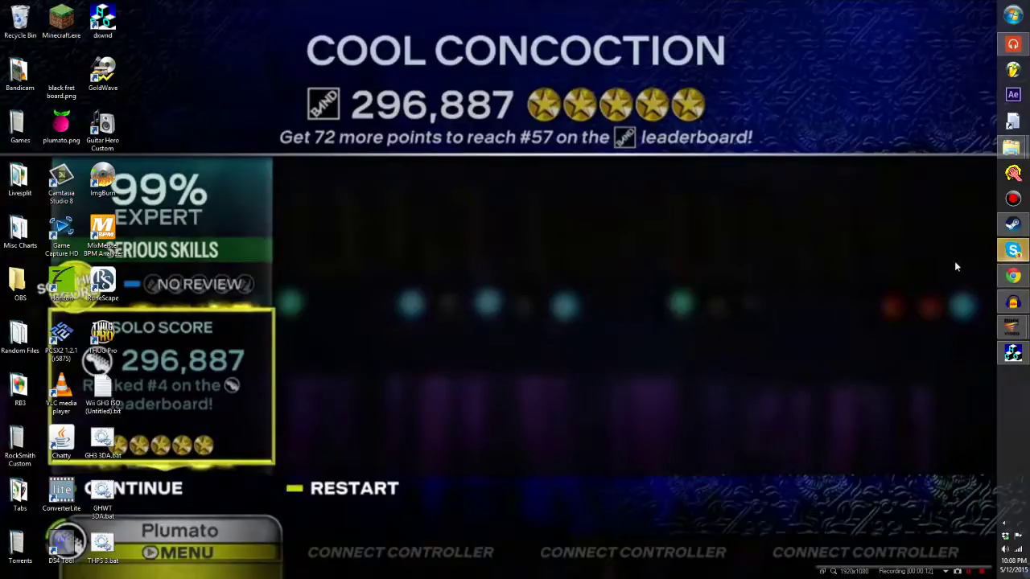
Bring forward the RAD Video Tools window that shows the Nautiluz album's MP3 files
{"action": "left_click", "coordinate": [1010, 148]}
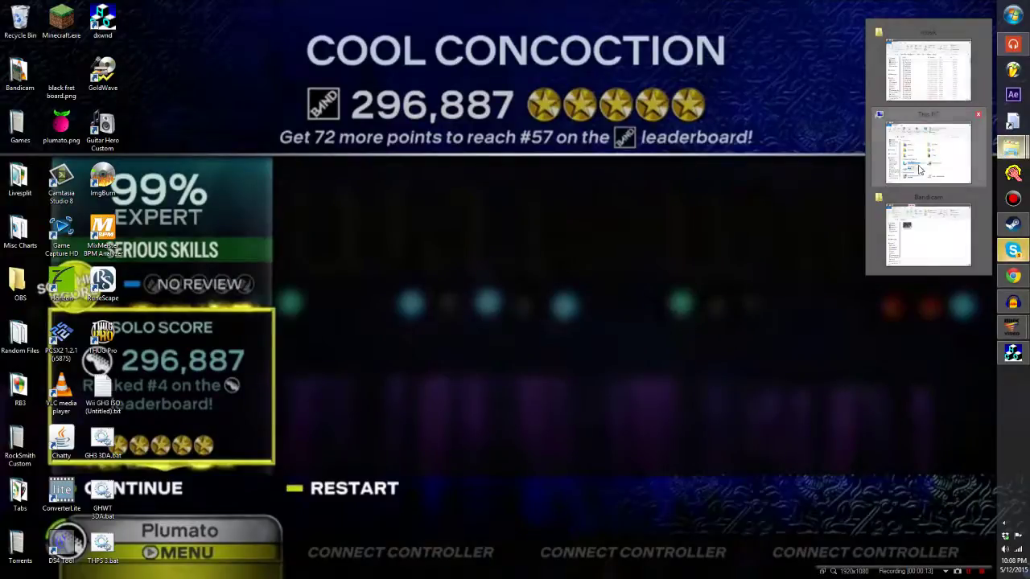
{"action": "mouse_move", "coordinate": [1012, 326]}
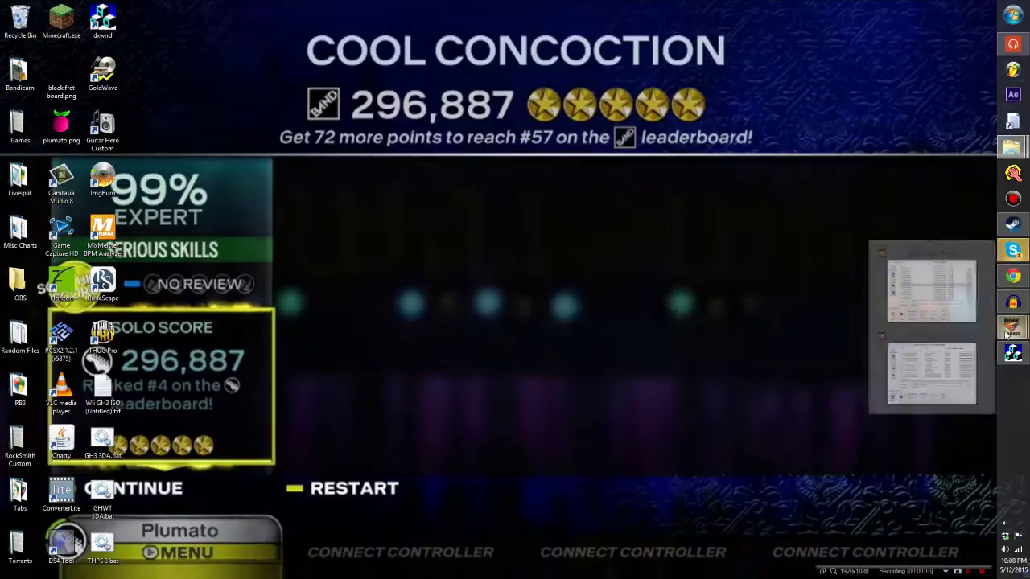
{"action": "mouse_move", "coordinate": [942, 298]}
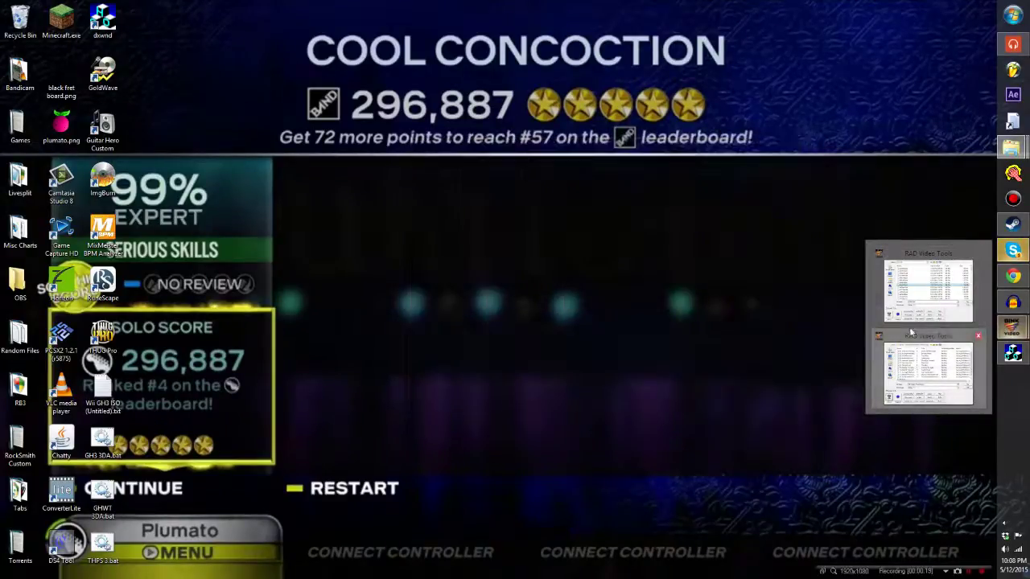
{"action": "left_click", "coordinate": [930, 372]}
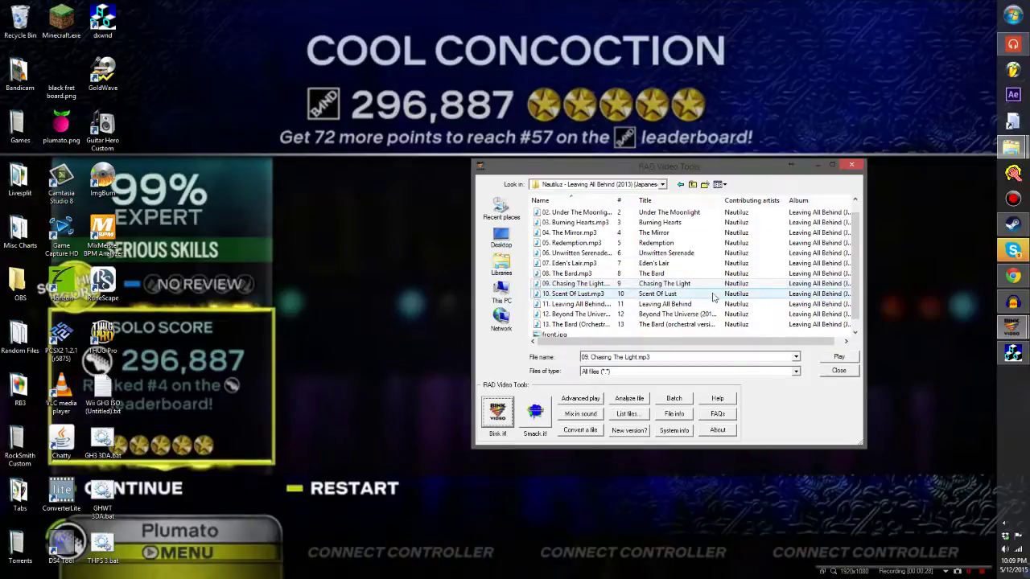
{"action": "left_click", "coordinate": [515, 244]}
{"action": "scroll", "coordinate": [797, 302], "scroll_direction": "down", "scroll_amount": 1}
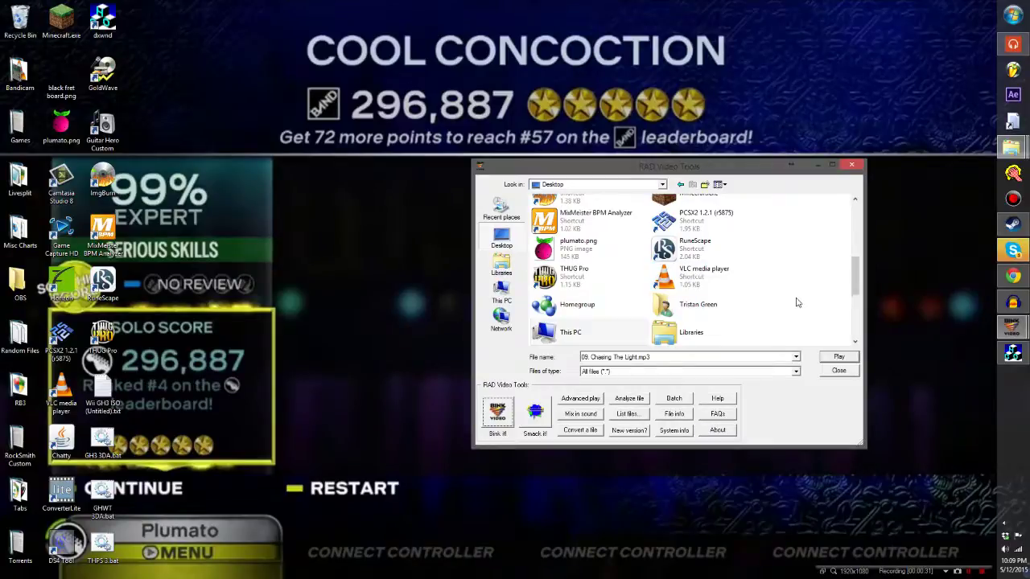
{"action": "key", "text": "alt+Left"}
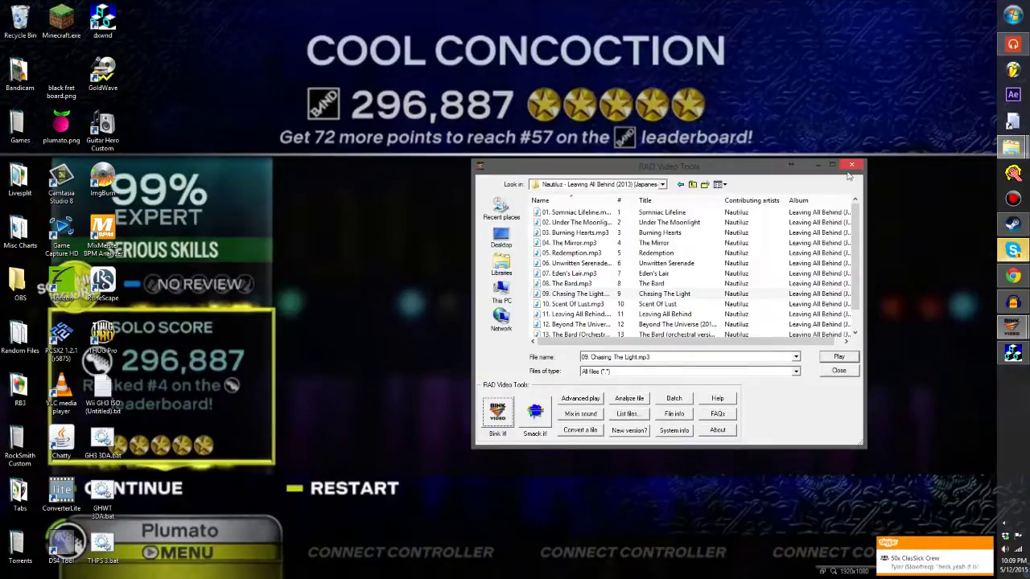
In the other RAD Video Tools window, browse from drive C: to Tony Hawk's Underground 2's Game\Data\streams\music folder
{"action": "mouse_move", "coordinate": [1012, 327]}
{"action": "left_click", "coordinate": [945, 278]}
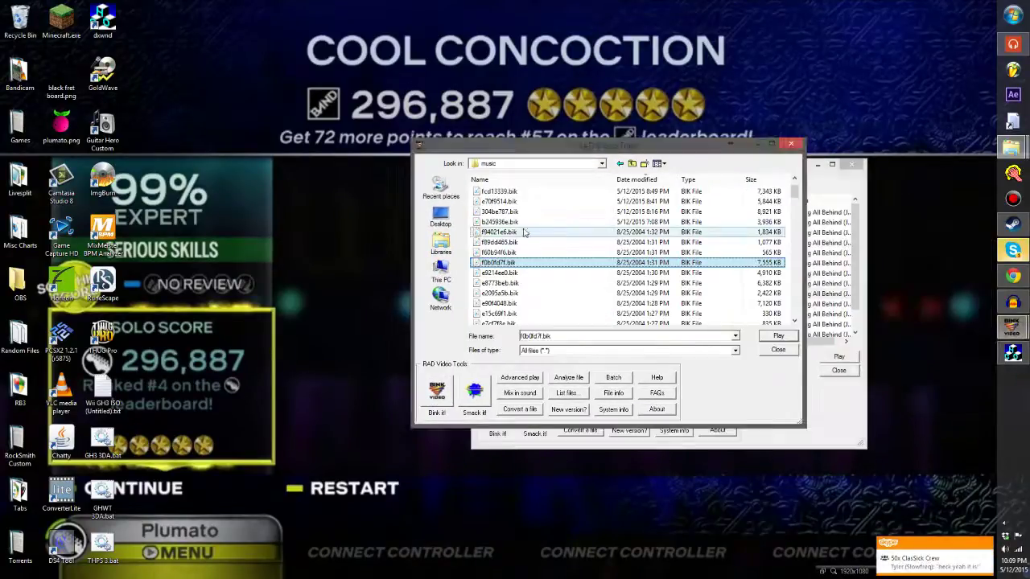
{"action": "left_click", "coordinate": [441, 246]}
{"action": "left_click", "coordinate": [441, 272]}
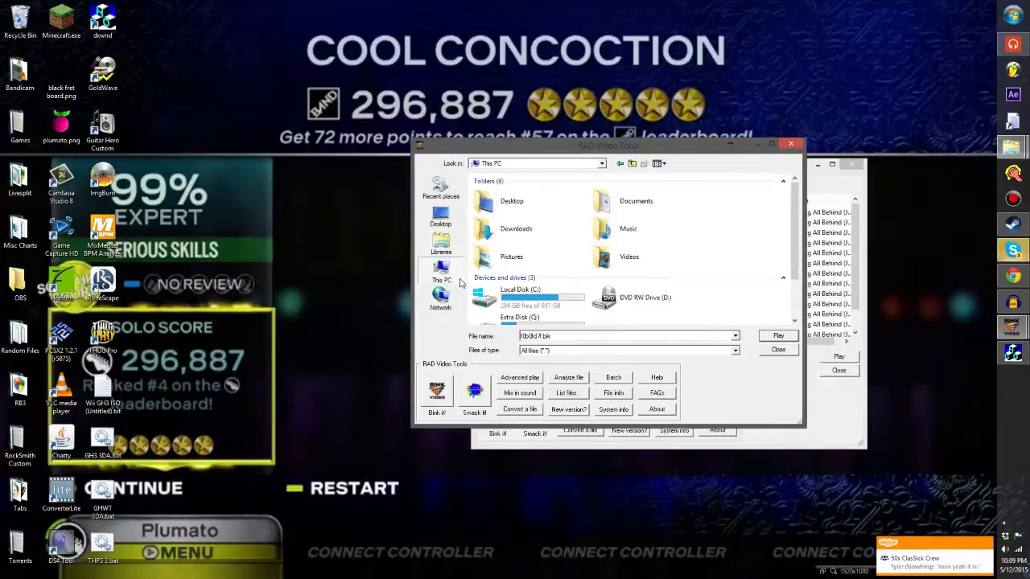
{"action": "double_click", "coordinate": [543, 304]}
{"action": "double_click", "coordinate": [517, 259]}
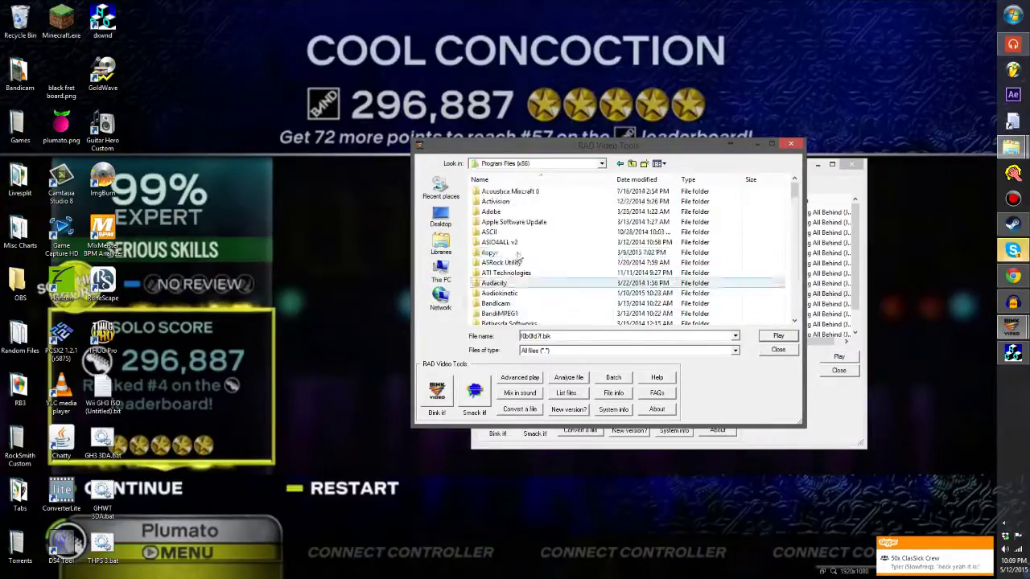
{"action": "double_click", "coordinate": [519, 203]}
{"action": "double_click", "coordinate": [519, 204]}
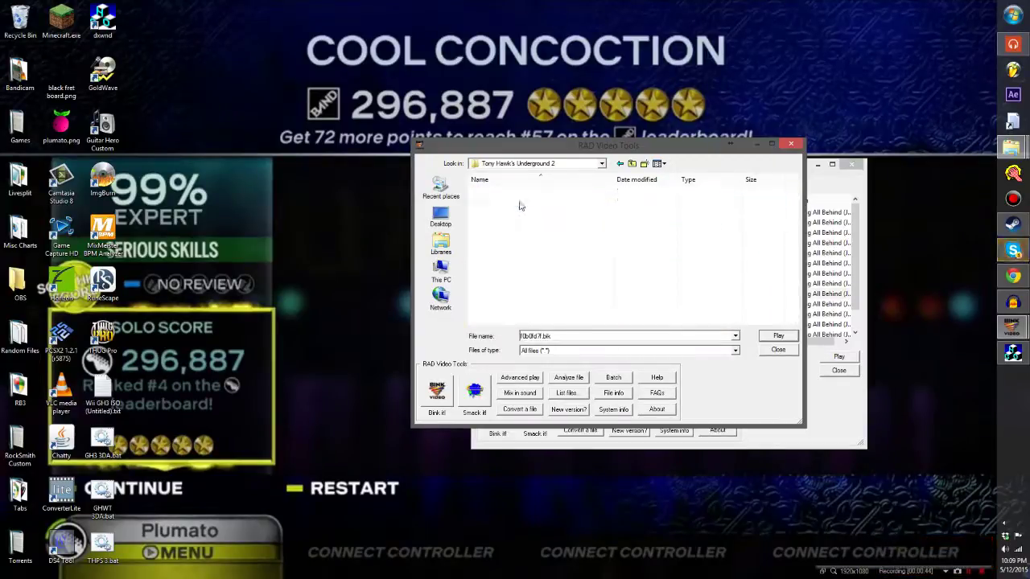
{"action": "double_click", "coordinate": [519, 202]}
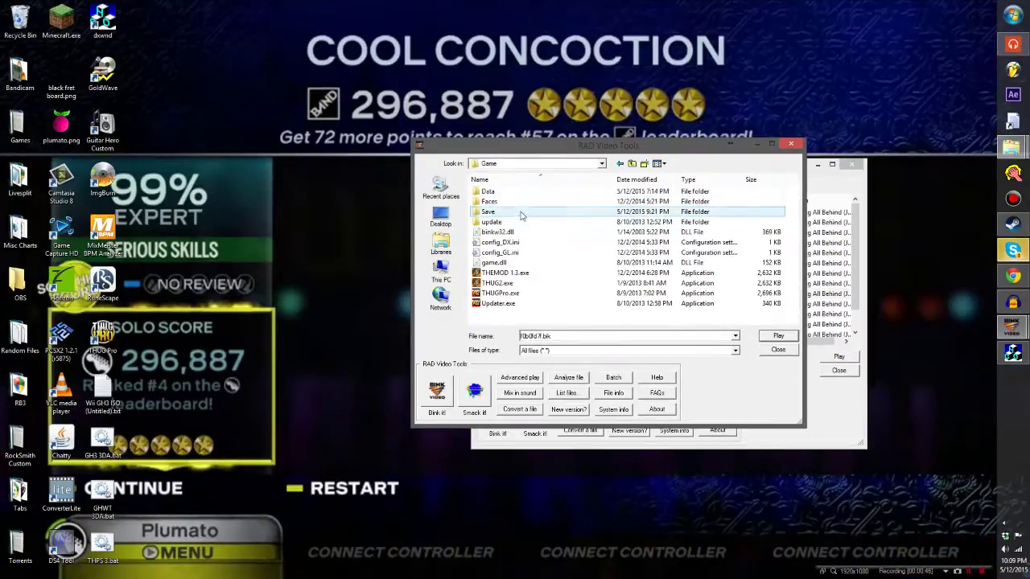
{"action": "double_click", "coordinate": [488, 191]}
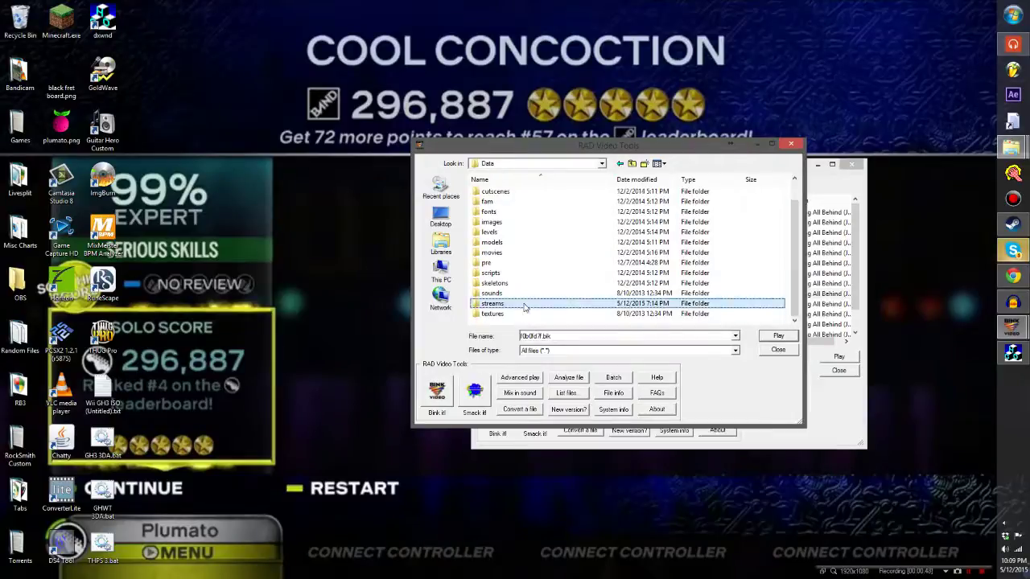
{"action": "double_click", "coordinate": [524, 307]}
{"action": "double_click", "coordinate": [495, 192]}
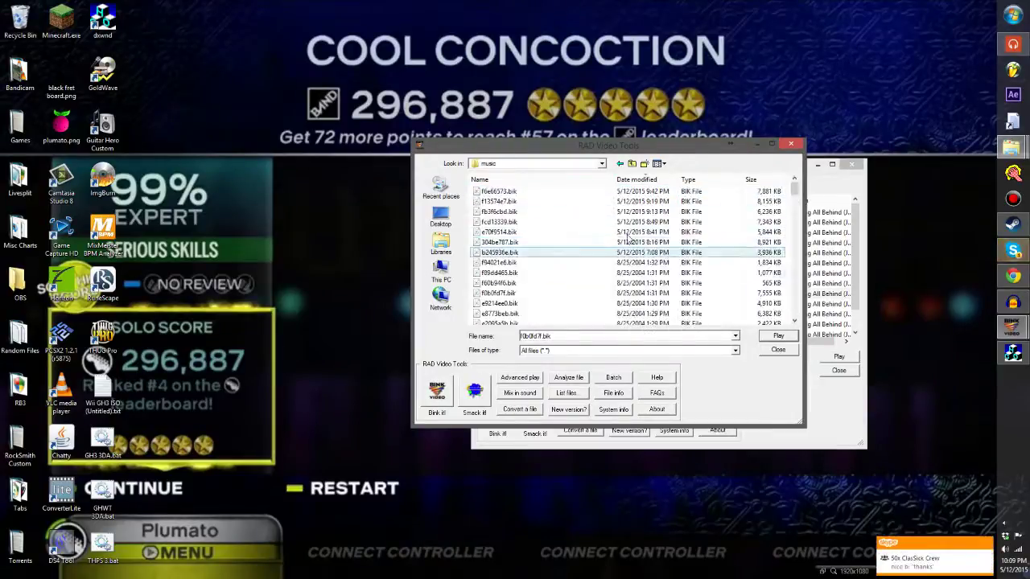
Look through the BIK files in the music folder and preview f94021e6.bik, closing the player
{"action": "left_click", "coordinate": [526, 264]}
{"action": "scroll", "coordinate": [796, 226], "scroll_direction": "down", "scroll_amount": 2}
{"action": "left_click_drag", "start_coordinate": [797, 198], "coordinate": [800, 338]}
{"action": "left_click_drag", "start_coordinate": [708, 321], "coordinate": [671, 108]}
{"action": "left_click", "coordinate": [615, 245]}
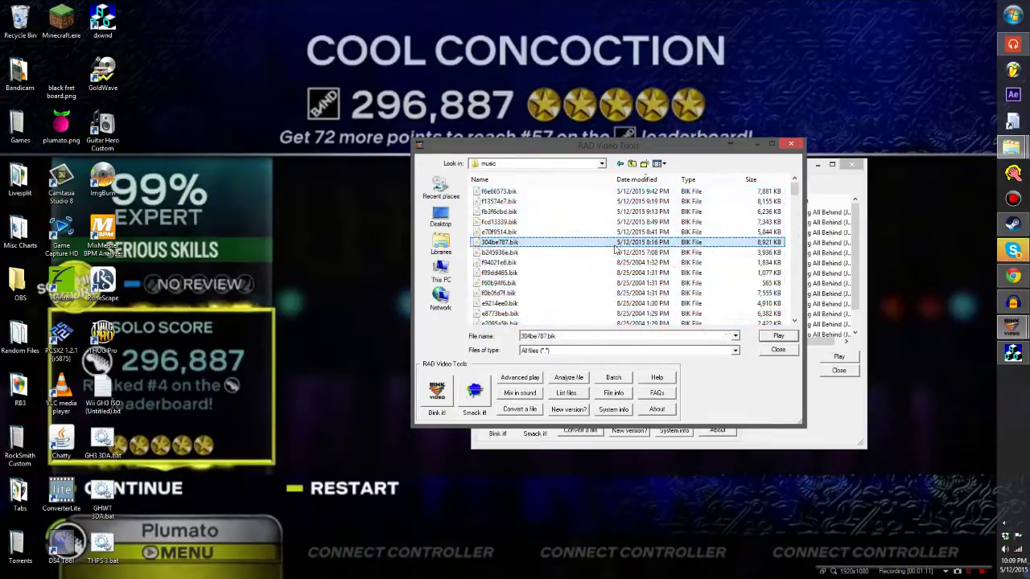
{"action": "left_click", "coordinate": [652, 284]}
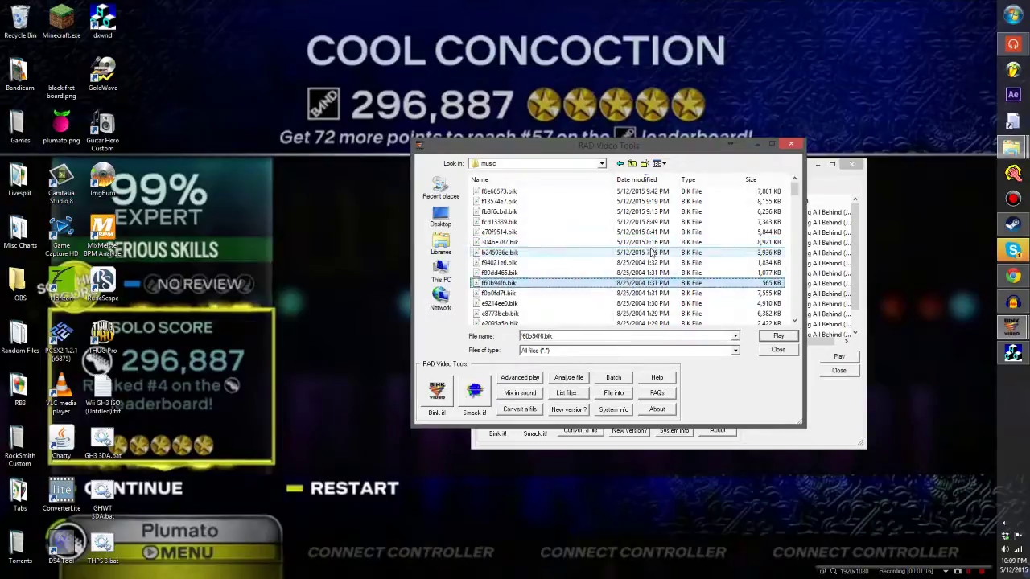
{"action": "left_click", "coordinate": [648, 262]}
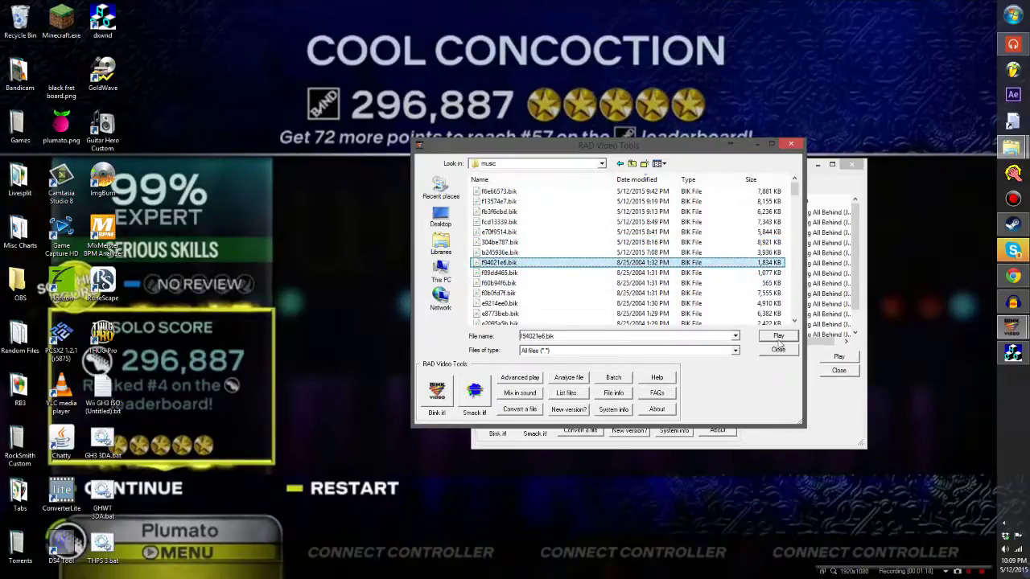
{"action": "left_click", "coordinate": [779, 338]}
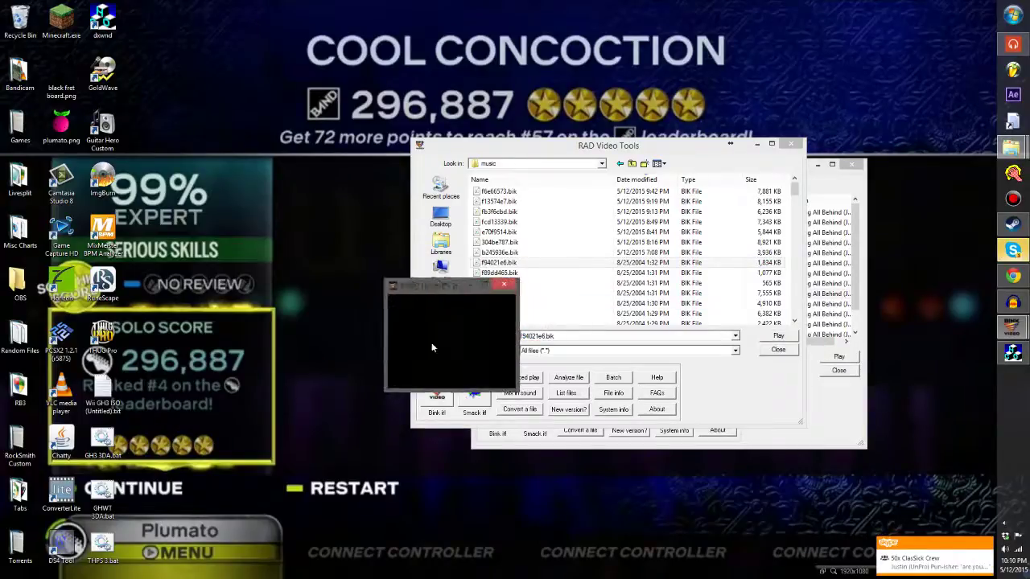
{"action": "left_click", "coordinate": [504, 287]}
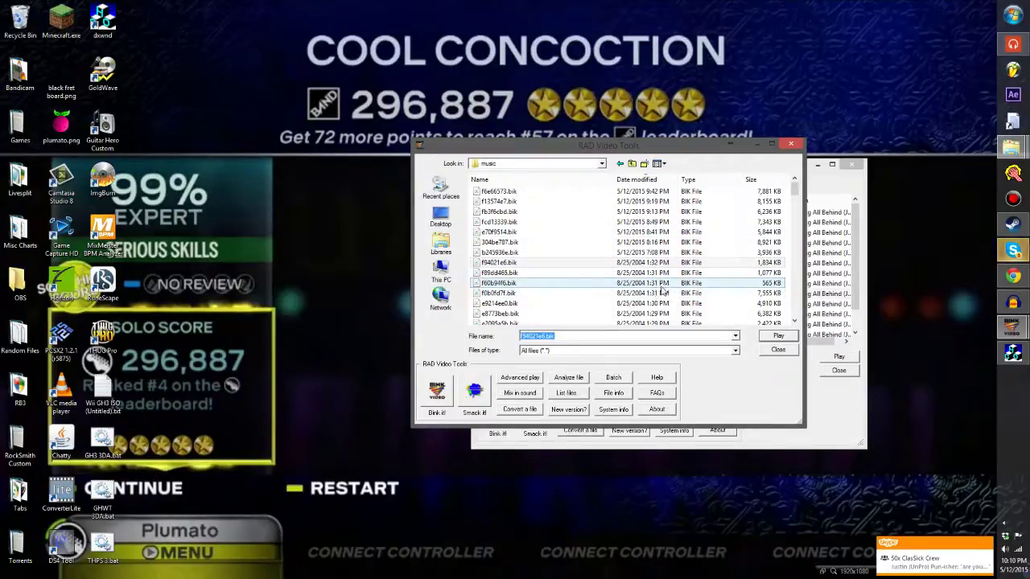
Pick f0b0fd7f.bik in the music folder, play it briefly and close the player
{"action": "left_click", "coordinate": [611, 292]}
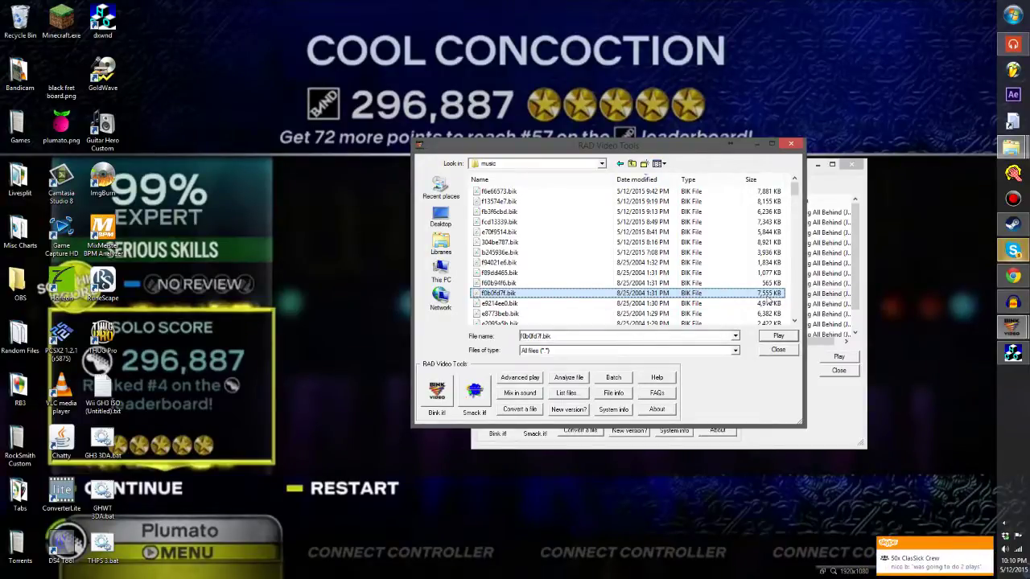
{"action": "mouse_move", "coordinate": [503, 293]}
{"action": "left_mouse_down"}
{"action": "mouse_move", "coordinate": [534, 323]}
{"action": "mouse_move", "coordinate": [515, 296]}
{"action": "left_mouse_up"}
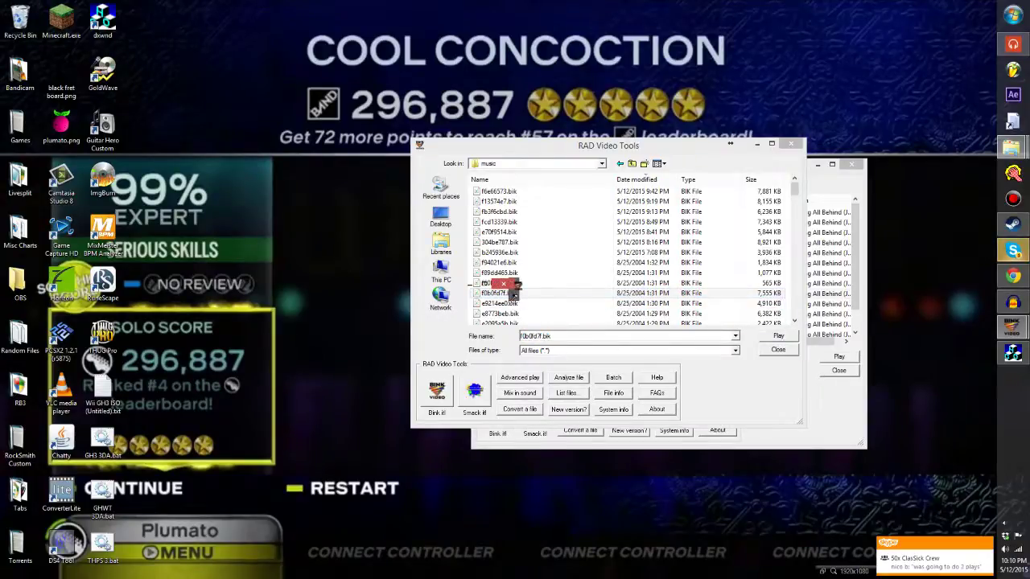
{"action": "left_click", "coordinate": [503, 283]}
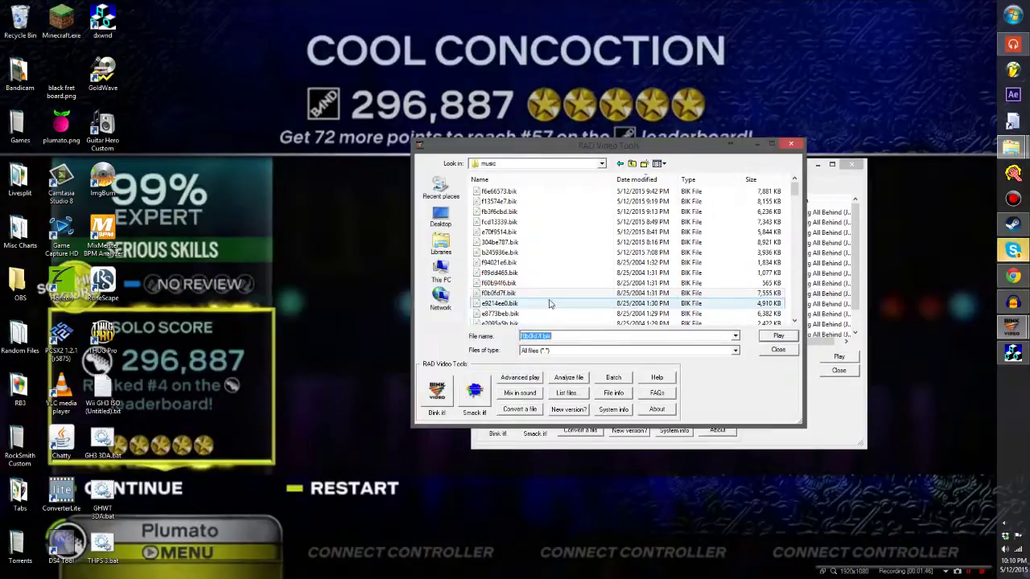
Arrange the two RAD Video Tools windows side by side so the game music and album folders are both visible
{"action": "left_click_drag", "start_coordinate": [602, 147], "coordinate": [287, 156]}
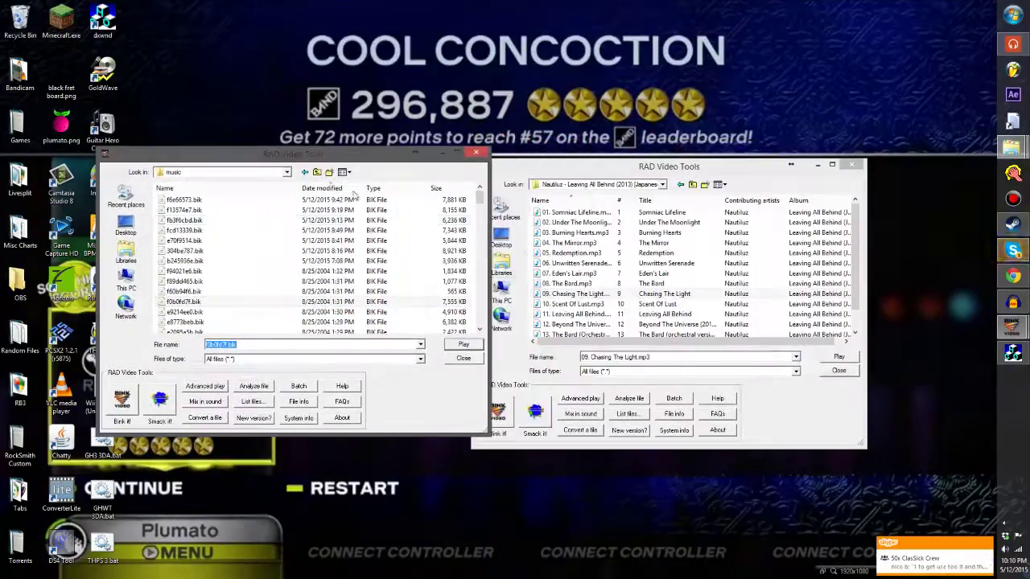
{"action": "left_click", "coordinate": [628, 295]}
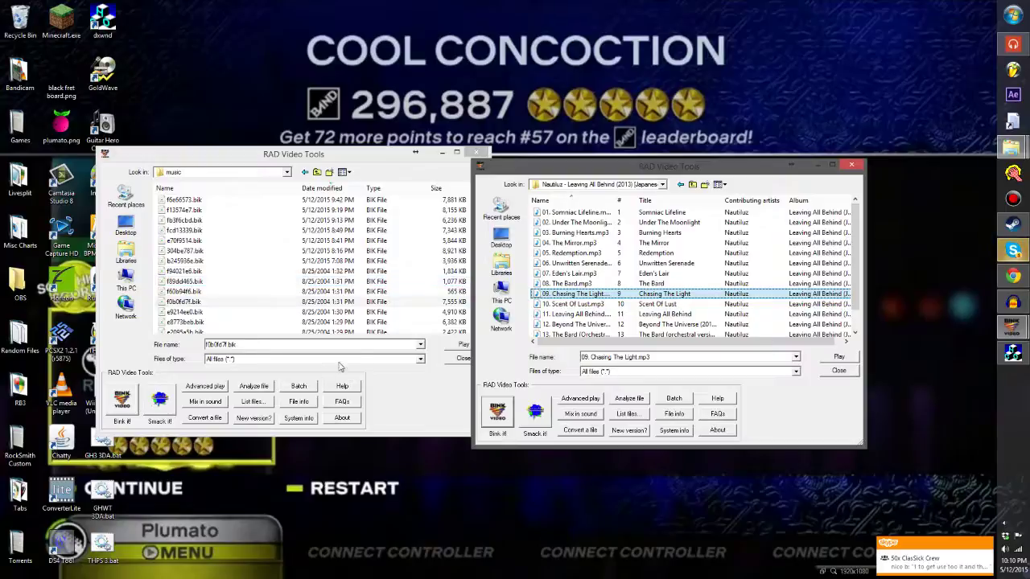
{"action": "left_click_drag", "start_coordinate": [605, 171], "coordinate": [716, 143]}
{"action": "left_click_drag", "start_coordinate": [320, 152], "coordinate": [381, 141]}
Play 09. Chasing The Light.mp3 from the album folder and close the media player
{"action": "left_click", "coordinate": [693, 268]}
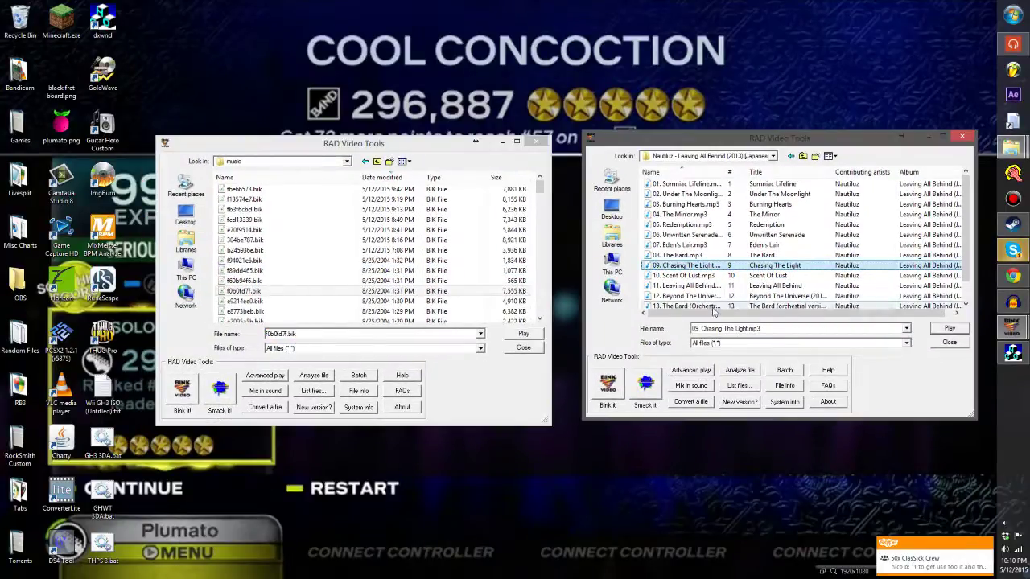
{"action": "double_click", "coordinate": [732, 266]}
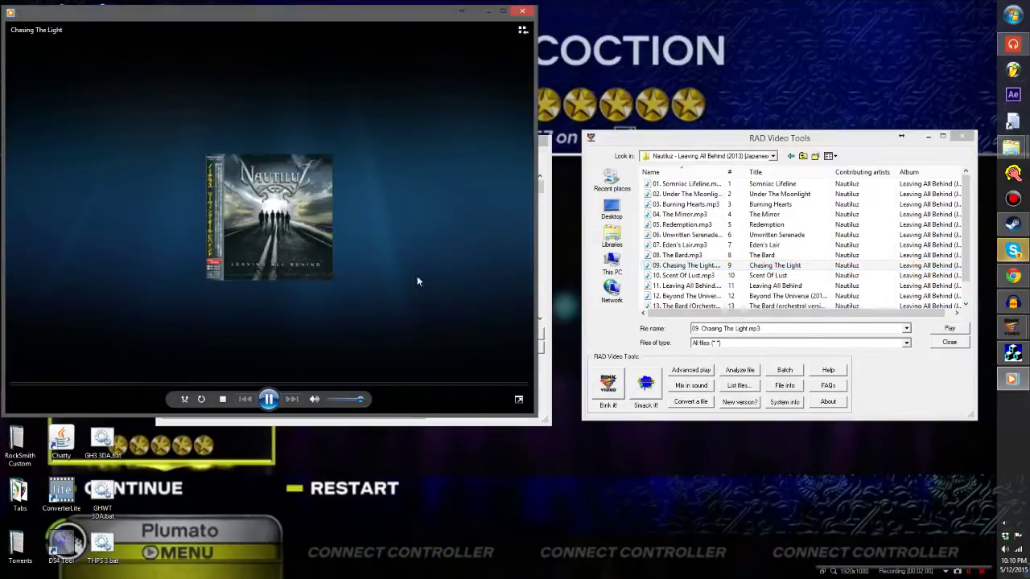
{"action": "left_click", "coordinate": [522, 12]}
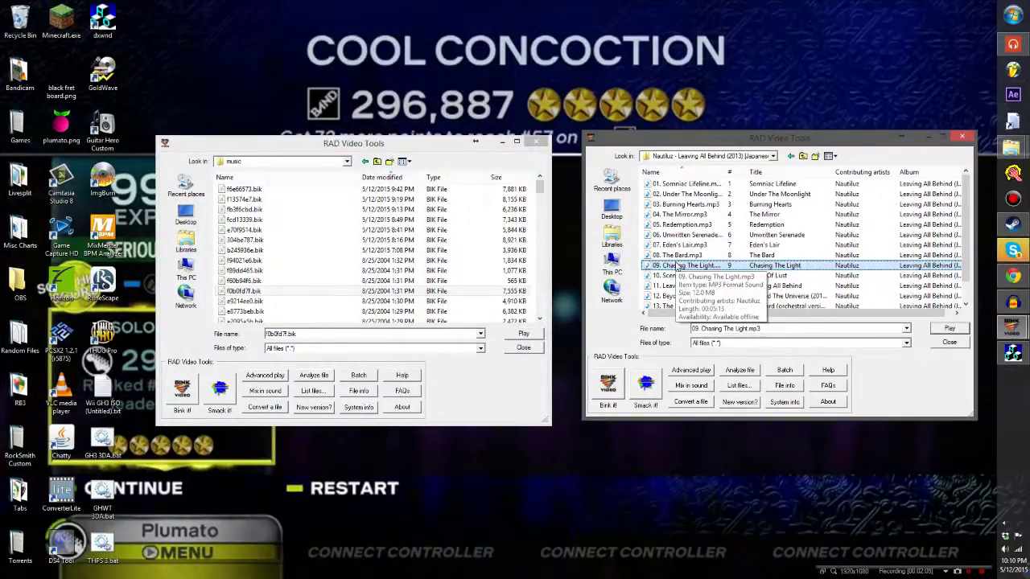
Open the Bink compression settings for 09. Chasing The Light.mp3 and name the output f0b0fd7f.bik, copying the name from the game's file
{"action": "left_click", "coordinate": [601, 391]}
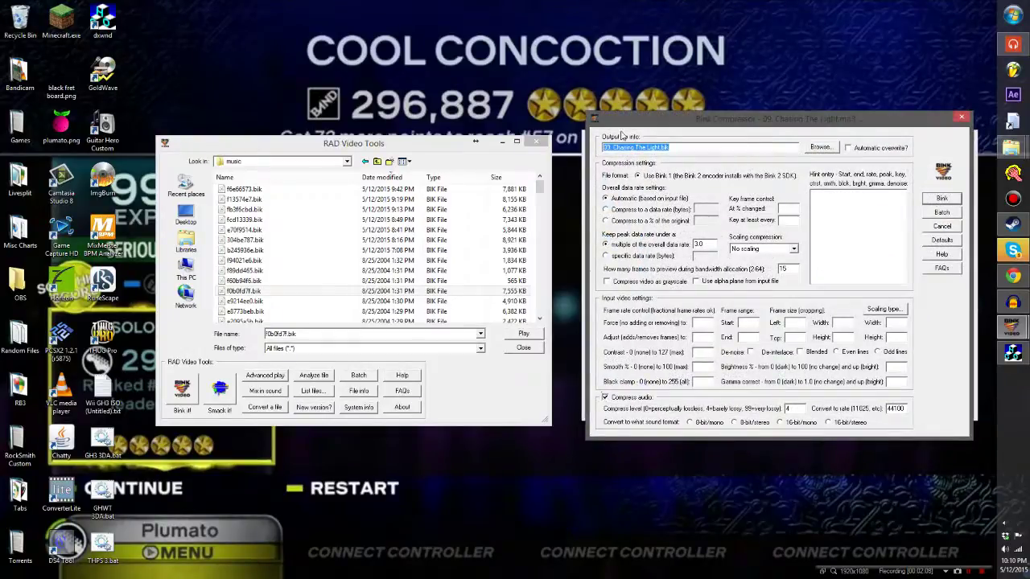
{"action": "right_click", "coordinate": [261, 294]}
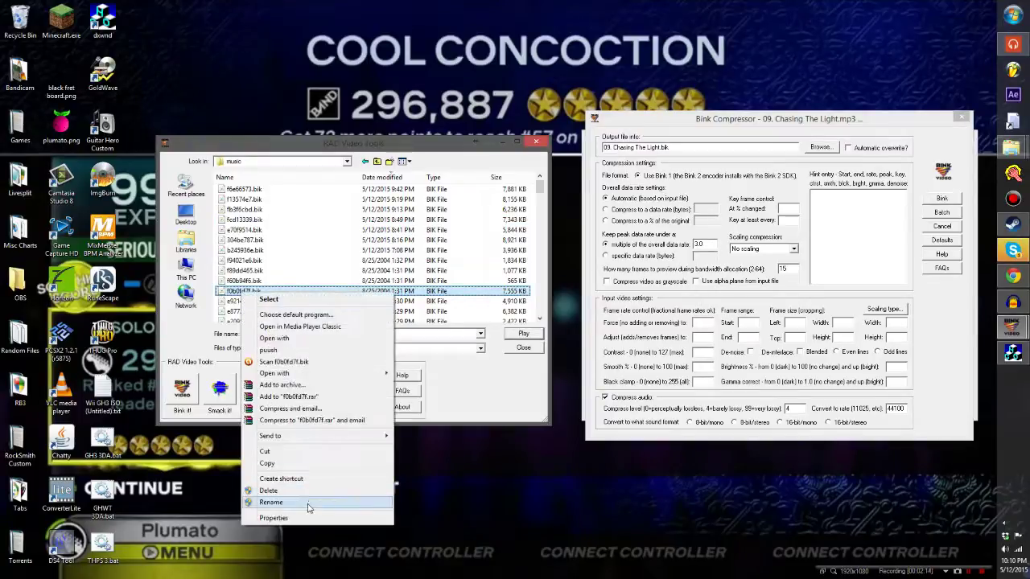
{"action": "left_click", "coordinate": [308, 503]}
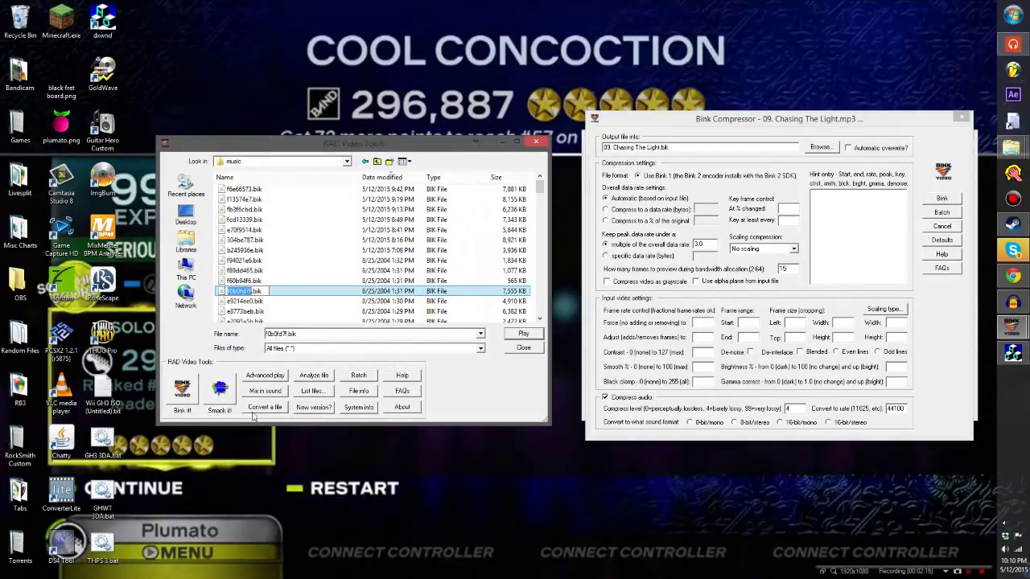
{"action": "right_click", "coordinate": [246, 291]}
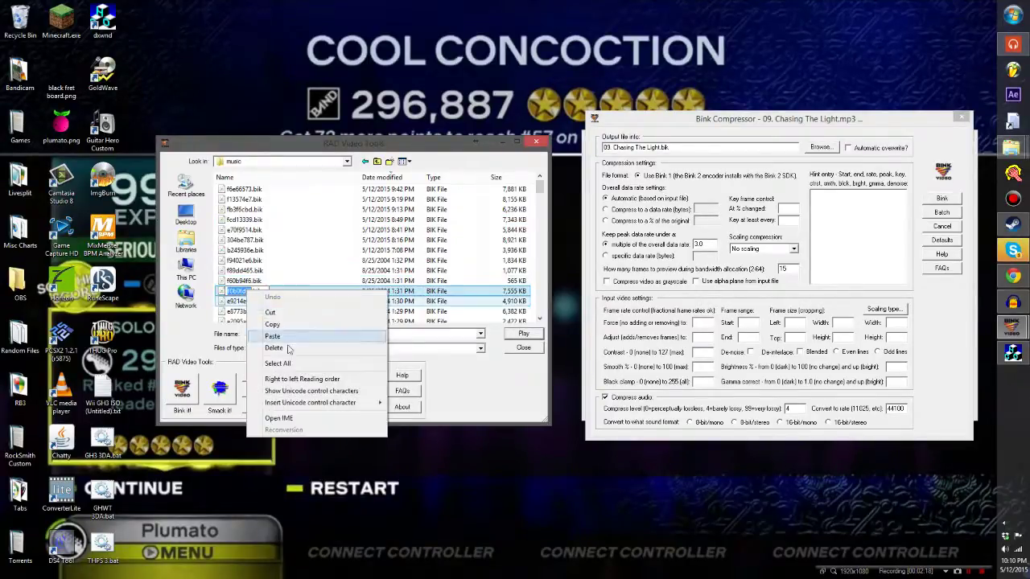
{"action": "left_click", "coordinate": [309, 326]}
{"action": "key", "text": "Return"}
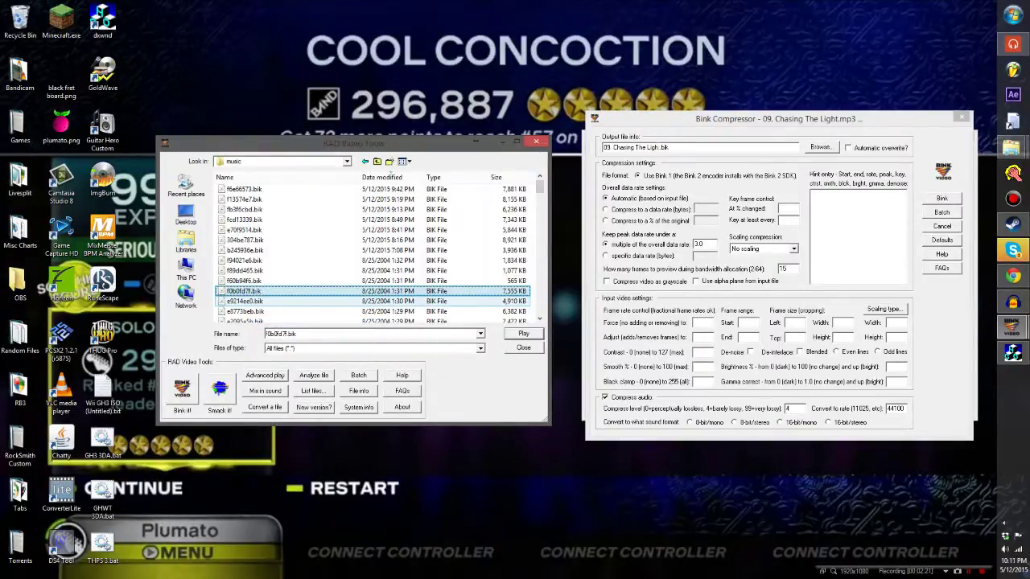
{"action": "key", "text": "ctrl+v"}
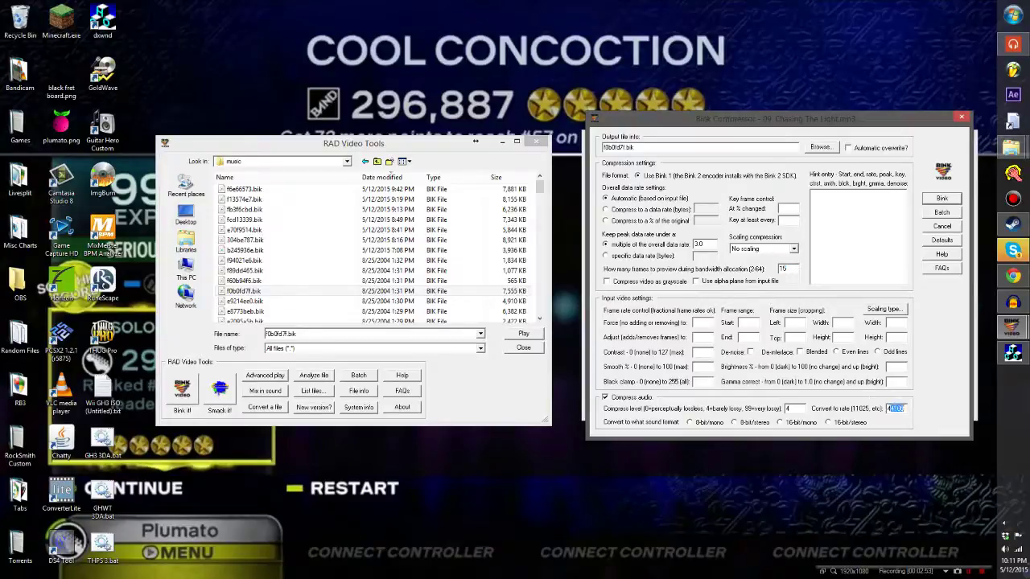
Start the Bink compression, move its progress window aside and locate the new output file in the album folder
{"action": "left_click", "coordinate": [942, 199]}
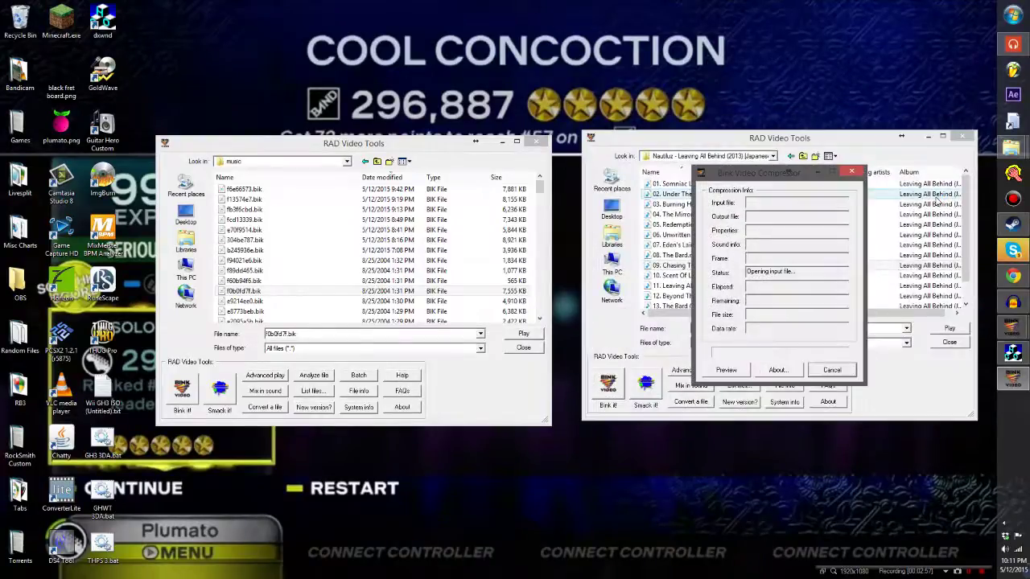
{"action": "left_click_drag", "start_coordinate": [781, 173], "coordinate": [531, 104]}
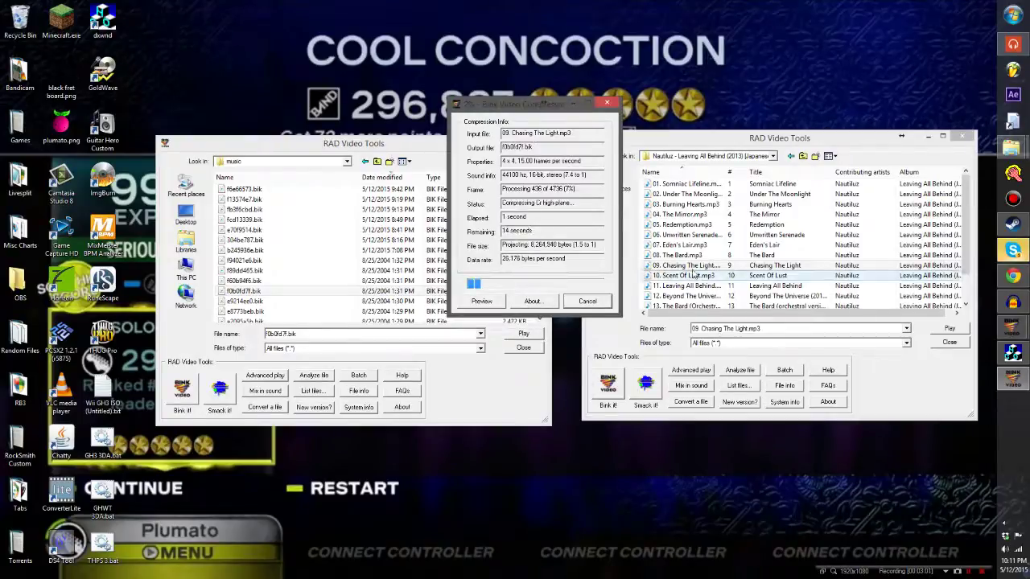
{"action": "left_click_drag", "start_coordinate": [967, 233], "coordinate": [969, 259]}
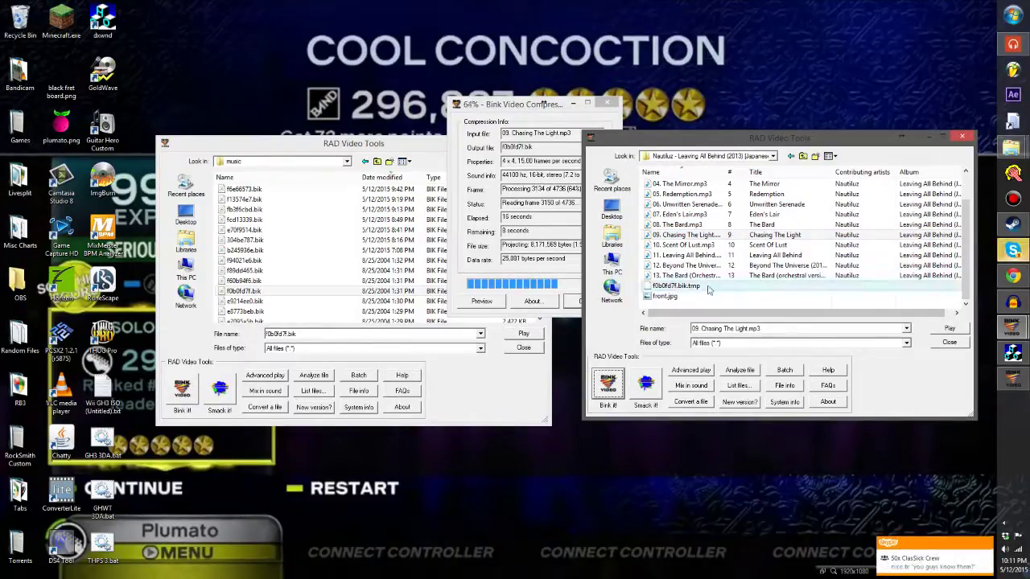
Dismiss the finished compression and move f0b0fd7f.bik from the album folder into the game's music folder, replacing the existing file
{"action": "left_click", "coordinate": [539, 287]}
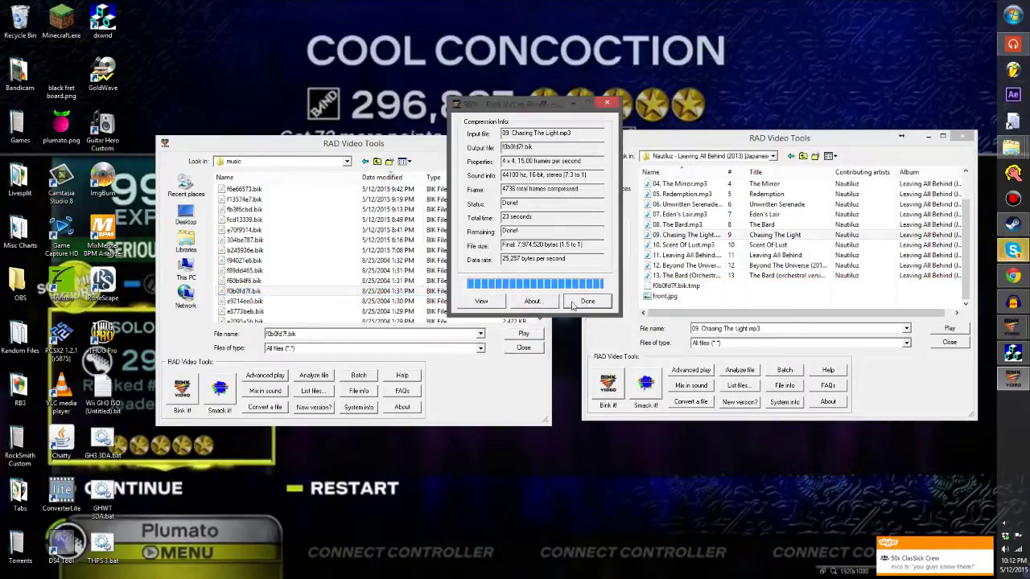
{"action": "left_click", "coordinate": [581, 303]}
{"action": "left_click_drag", "start_coordinate": [652, 288], "coordinate": [388, 216]}
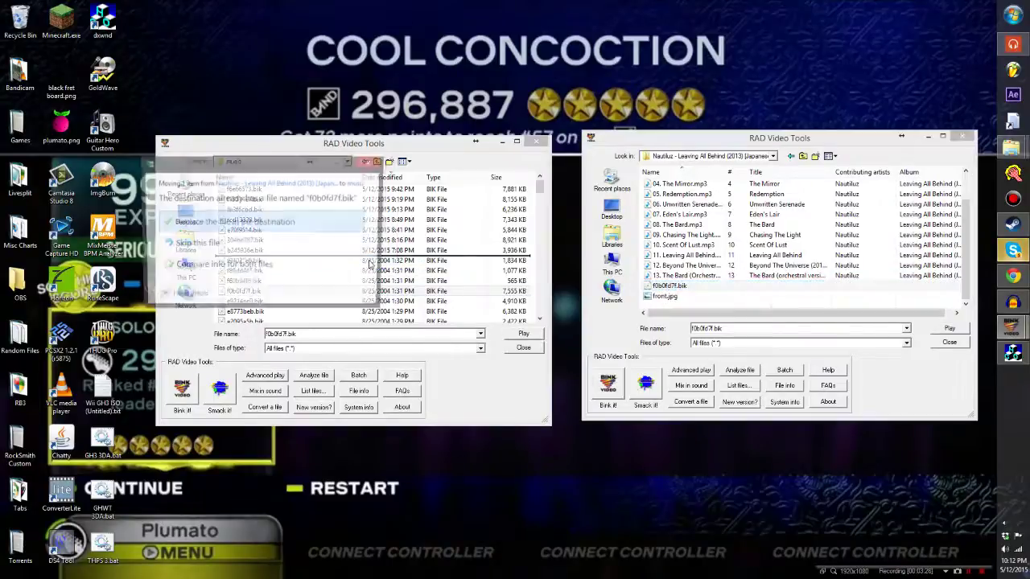
{"action": "left_click", "coordinate": [250, 228]}
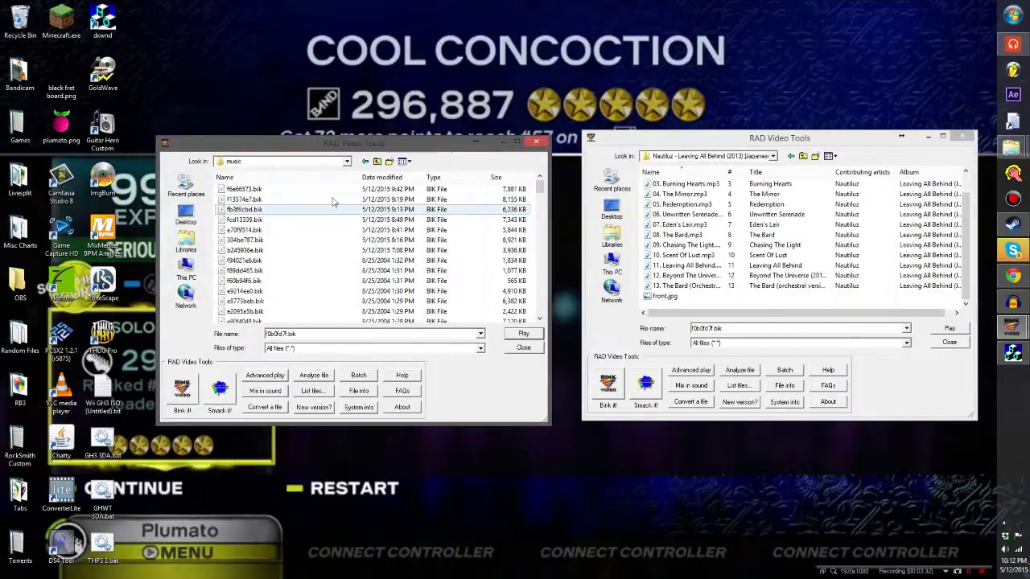
Sort the game's music folder by newest modification date, play the replaced f0b0fd7f.bik and close the player
{"action": "left_click", "coordinate": [383, 181]}
{"action": "left_click", "coordinate": [384, 180]}
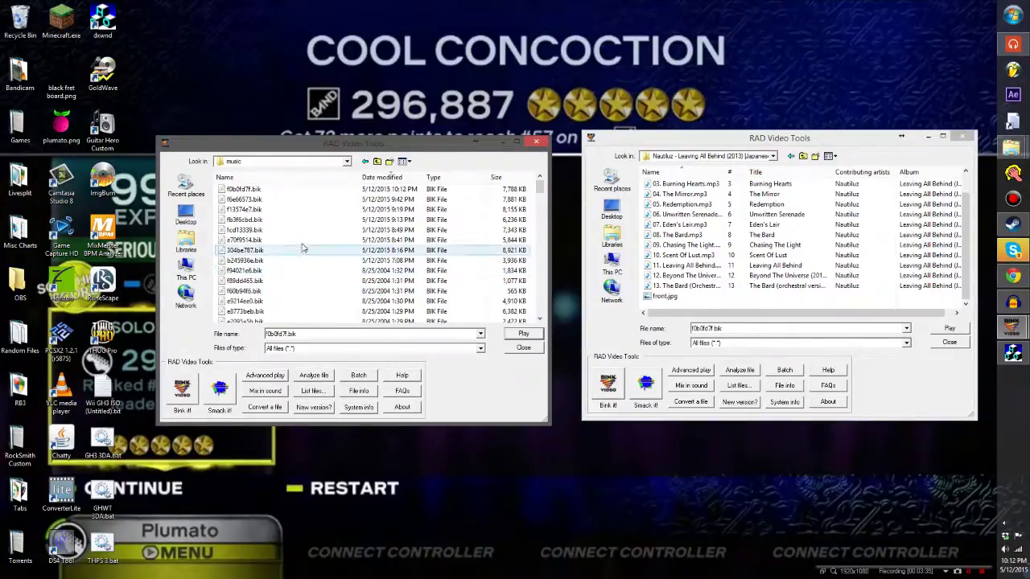
{"action": "left_click", "coordinate": [295, 211]}
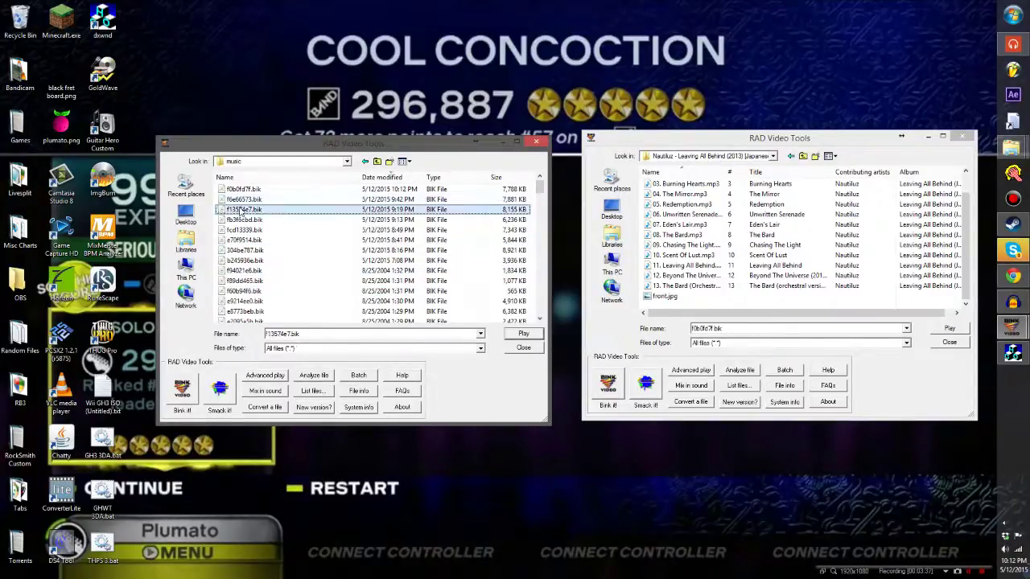
{"action": "left_click", "coordinate": [262, 190]}
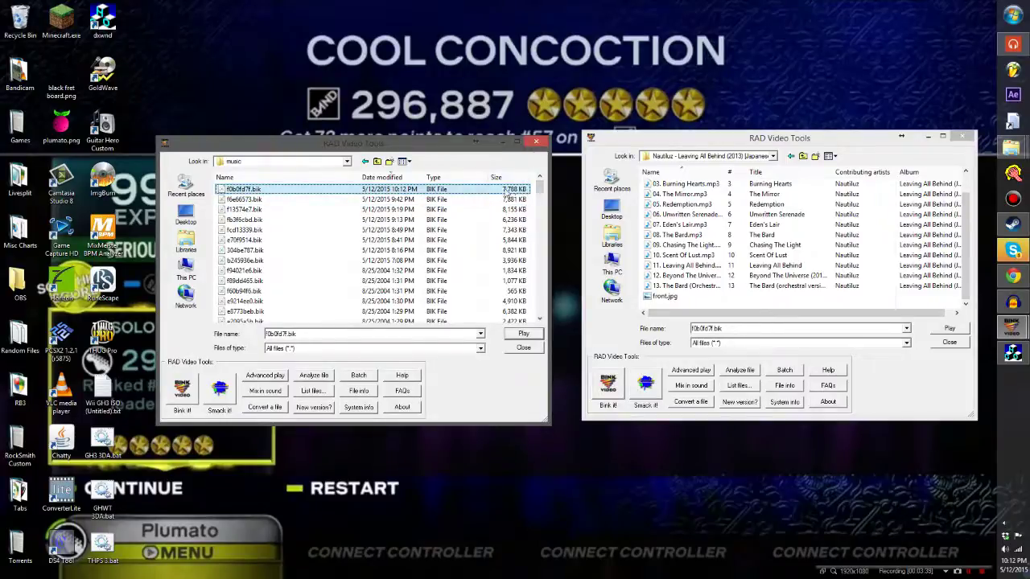
{"action": "left_click", "coordinate": [524, 335]}
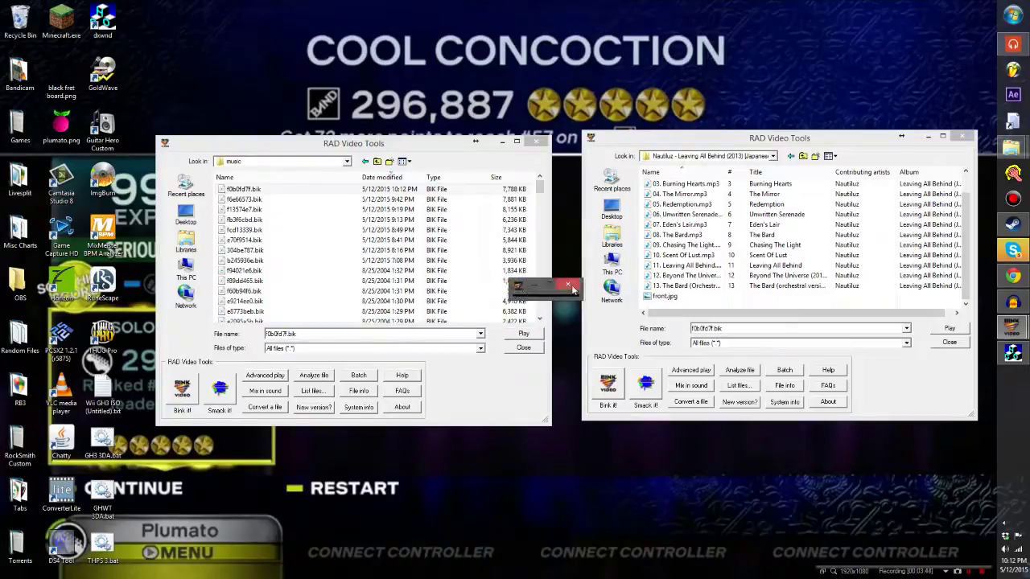
{"action": "left_click", "coordinate": [569, 285]}
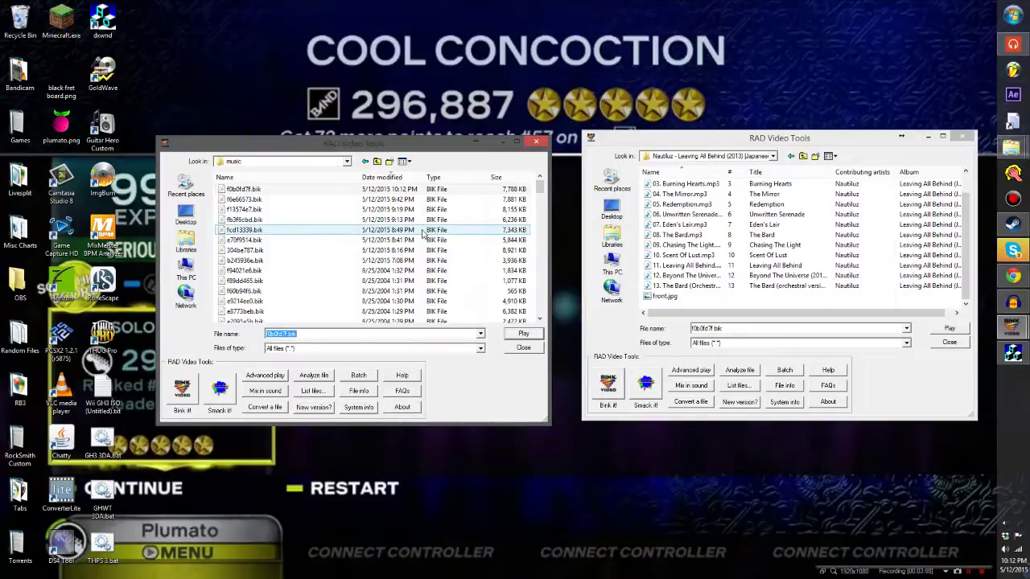
Minimize both RAD Video Tools windows and launch THUG2 from the DxWnd game list
{"action": "left_click", "coordinate": [501, 143]}
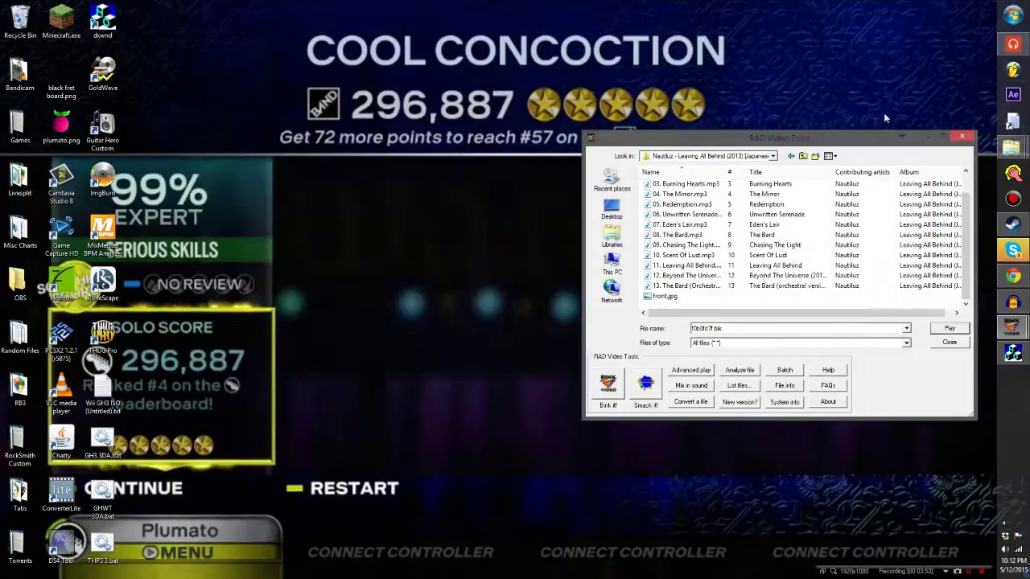
{"action": "left_click", "coordinate": [931, 138]}
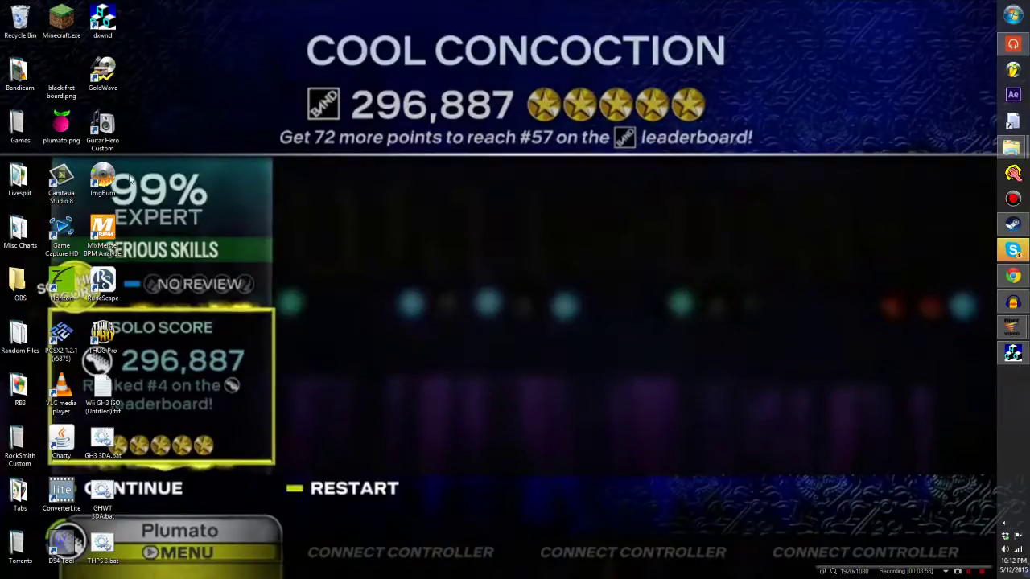
{"action": "left_click", "coordinate": [1014, 355]}
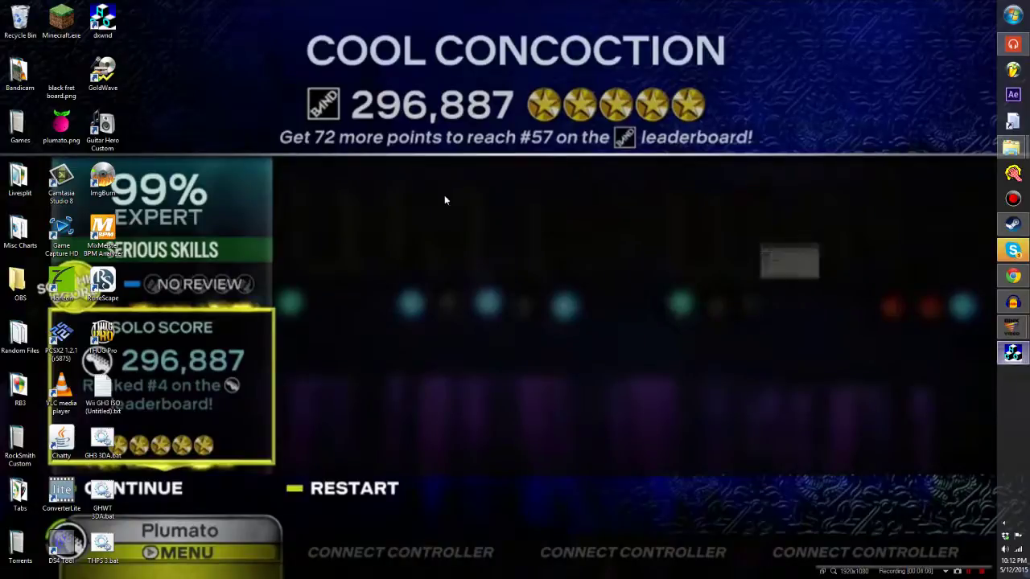
{"action": "double_click", "coordinate": [157, 50]}
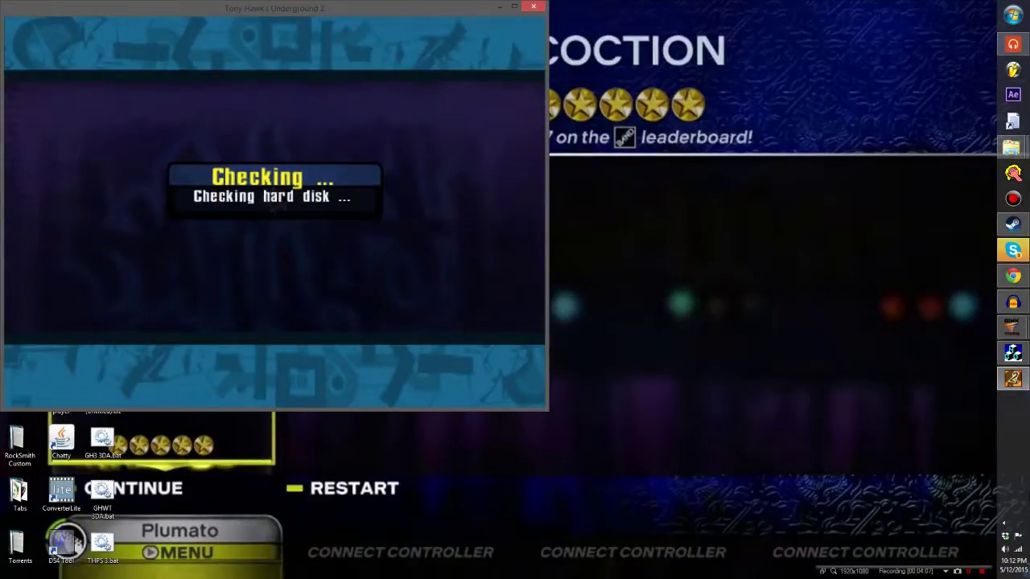
Start a High Score / Free Skate session on the Training level with the preselected skater
{"action": "key", "text": "Down"}
{"action": "key", "text": "Down"}
{"action": "key", "text": "Down"}
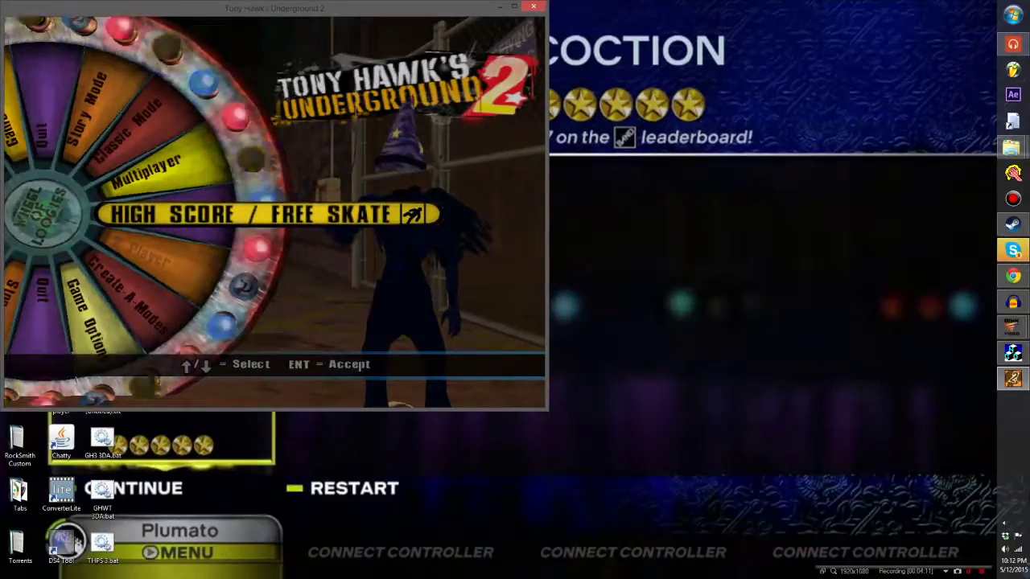
{"action": "key", "text": "Return"}
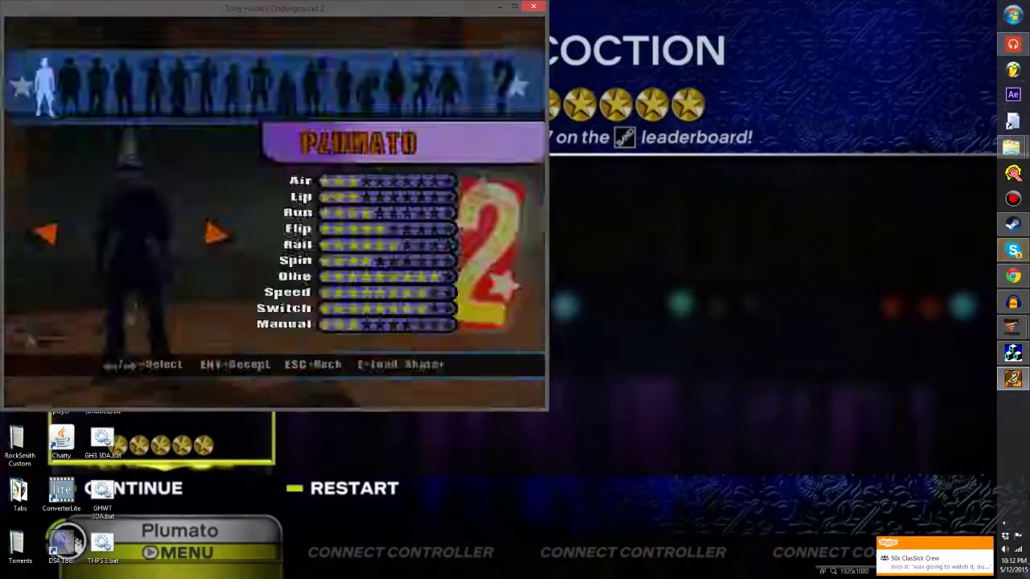
{"action": "key", "text": "Return"}
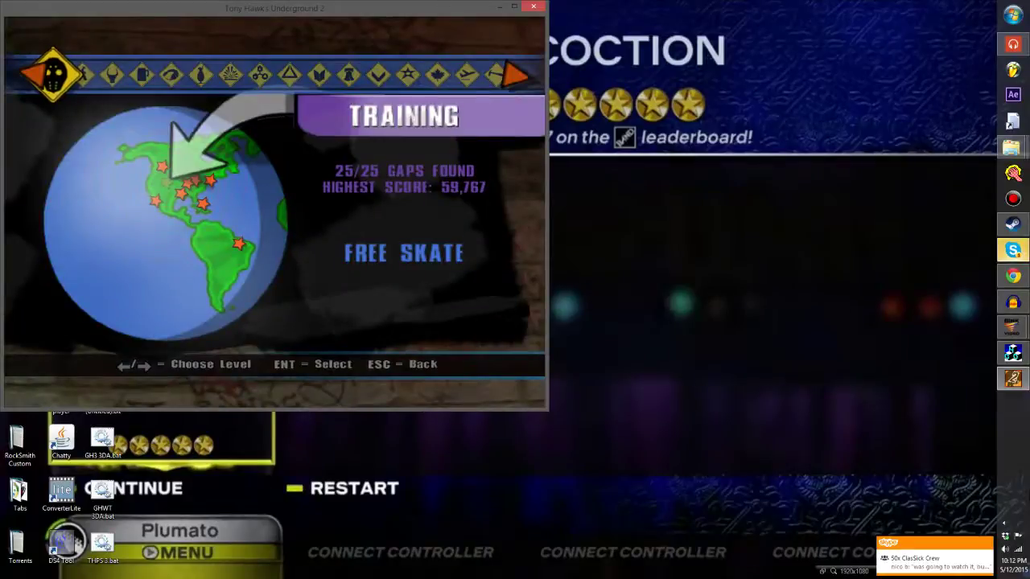
{"action": "key", "text": "Return"}
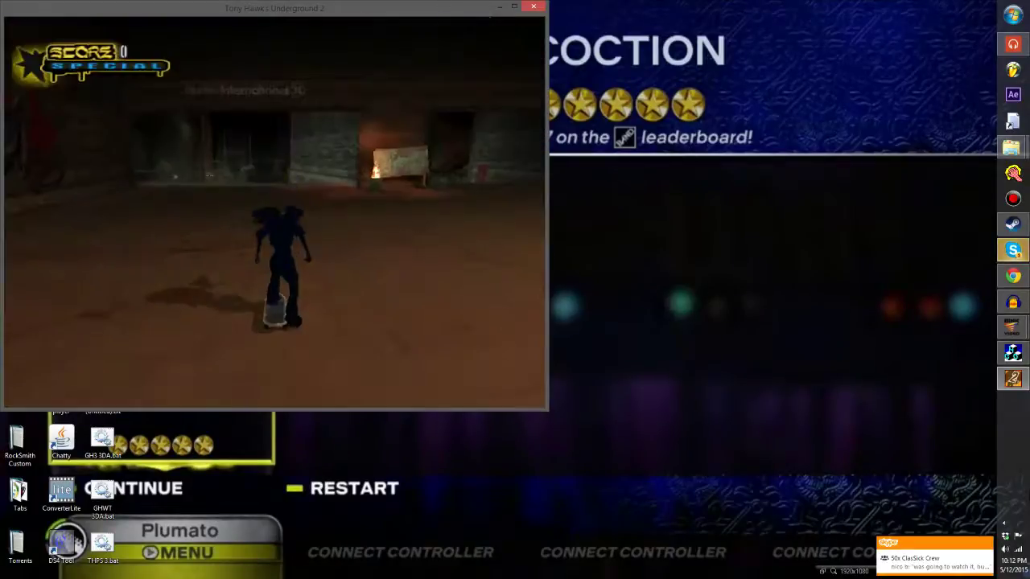
Pause the skate session and open the game's sound options
{"action": "key", "text": "Escape"}
{"action": "key", "text": "Down"}
{"action": "key", "text": "Down"}
{"action": "key", "text": "Down"}
{"action": "key", "text": "Down"}
{"action": "key", "text": "Down"}
{"action": "key", "text": "Down"}
{"action": "key", "text": "Return"}
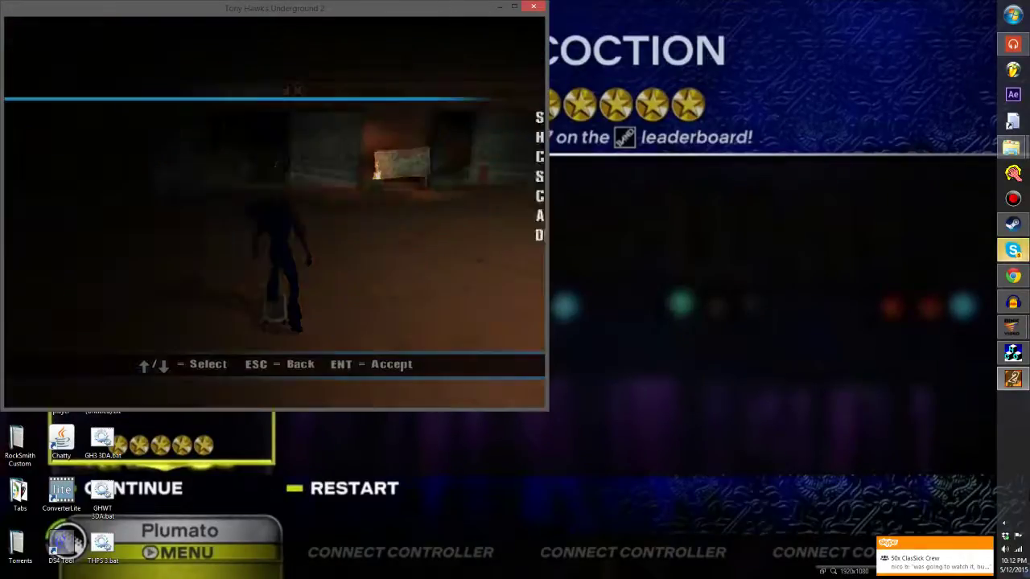
{"action": "key", "text": "Down"}
{"action": "key", "text": "Down"}
{"action": "key", "text": "Down"}
{"action": "key", "text": "Return"}
Set the sound level to 5 and the music level to 5
{"action": "key", "text": "Down"}
{"action": "key", "text": "Down"}
{"action": "key", "text": "Down"}
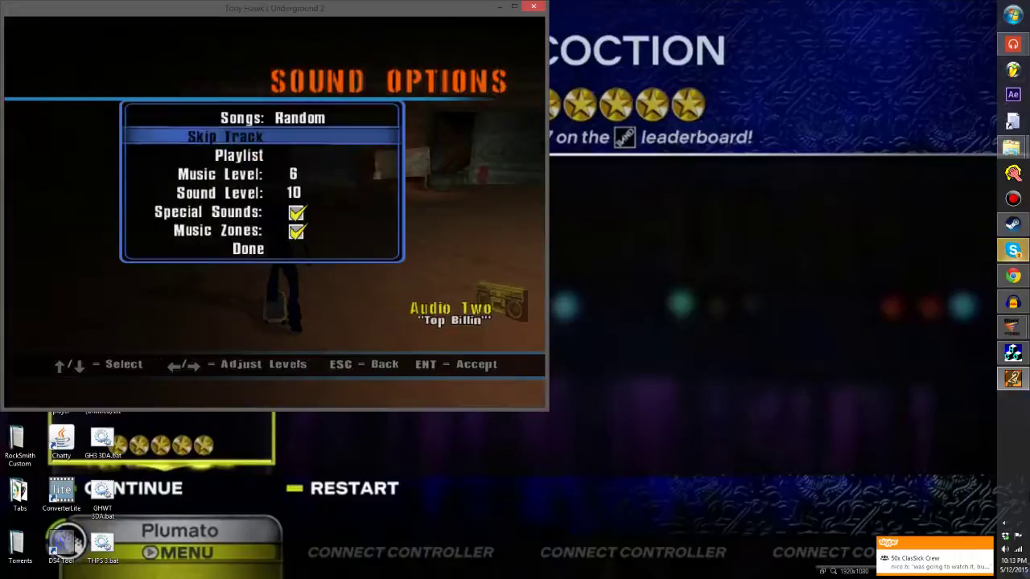
{"action": "key", "text": "Down"}
{"action": "key", "text": "Left"}
{"action": "key", "text": "Left"}
{"action": "key", "text": "Left"}
{"action": "key", "text": "Left"}
{"action": "key", "text": "Left"}
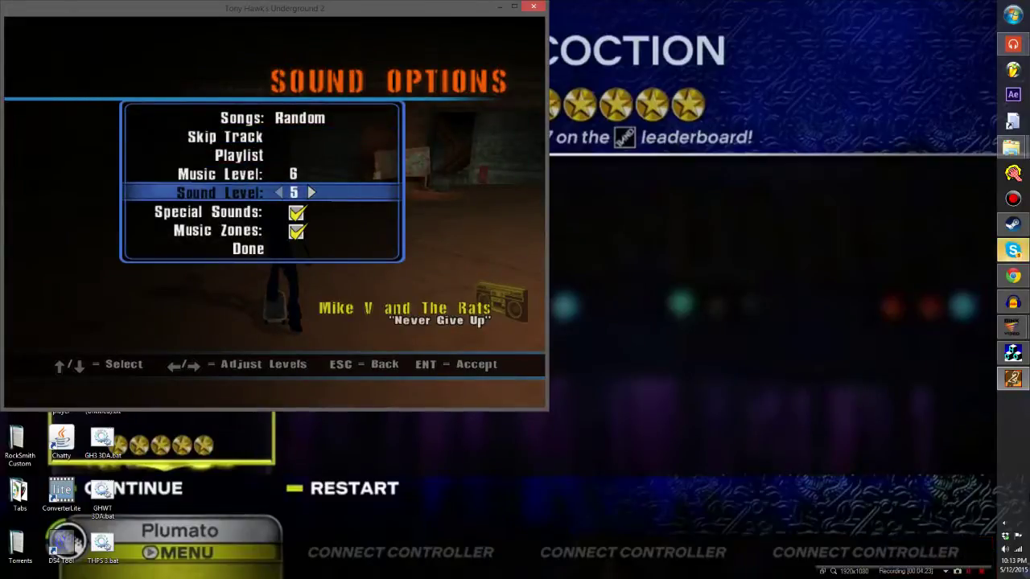
{"action": "key", "text": "Up"}
{"action": "key", "text": "Left"}
Open the soundtrack playlist at its first song
{"action": "key", "text": "Up"}
{"action": "key", "text": "Return"}
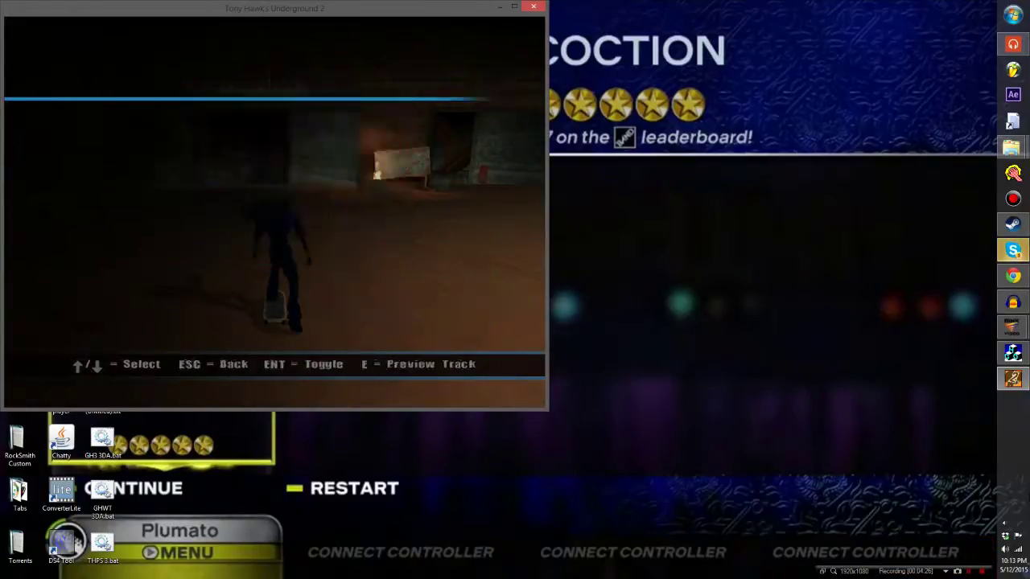
{"action": "key", "text": "Down"}
{"action": "key", "text": "Up"}
{"action": "key", "text": "Down"}
{"action": "key", "text": "Down"}
{"action": "key", "text": "Up"}
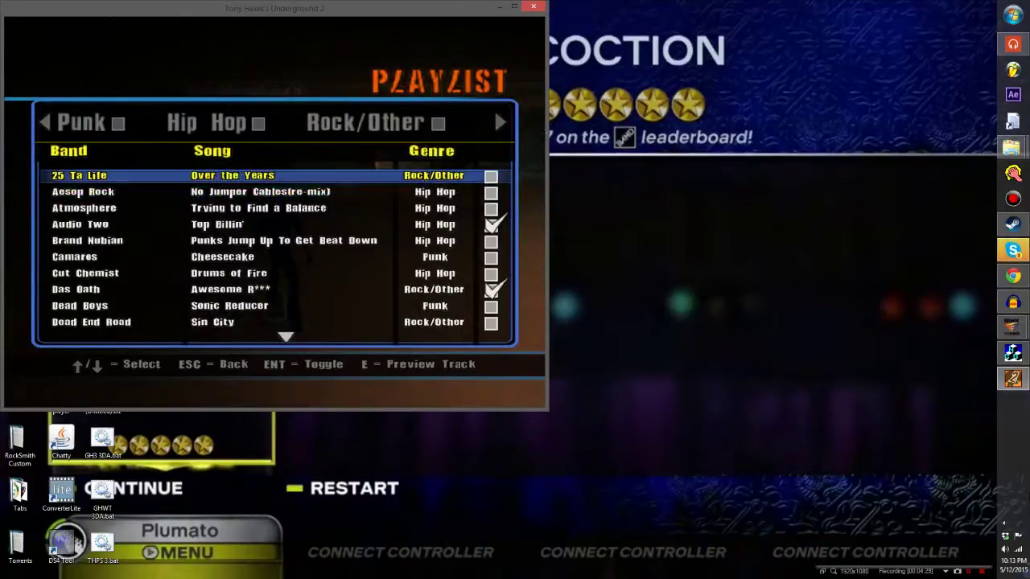
Toggle several songs near the beginning of the playlist on and off again
{"action": "key", "text": "Return"}
{"action": "key", "text": "Return"}
{"action": "key", "text": "Down"}
{"action": "key", "text": "Return"}
{"action": "key", "text": "Return"}
{"action": "key", "text": "Down"}
{"action": "key", "text": "Return"}
{"action": "key", "text": "Return"}
{"action": "key", "text": "Down"}
{"action": "key", "text": "Down"}
{"action": "key", "text": "Return"}
{"action": "key", "text": "Return"}
Find Lamb of God's Black Label in the playlist and enable it
{"action": "key", "text": "Down"}
{"action": "key", "text": "Down"}
{"action": "key", "text": "Down"}
{"action": "key", "text": "Down"}
{"action": "key", "text": "Down"}
{"action": "key", "text": "Down"}
{"action": "key", "text": "Down"}
{"action": "key", "text": "Down"}
{"action": "key", "text": "Down"}
{"action": "key", "text": "Down"}
{"action": "key", "text": "Down"}
{"action": "key", "text": "Down"}
{"action": "key", "text": "Down"}
{"action": "key", "text": "Down"}
{"action": "key", "text": "Down"}
{"action": "key", "text": "Down"}
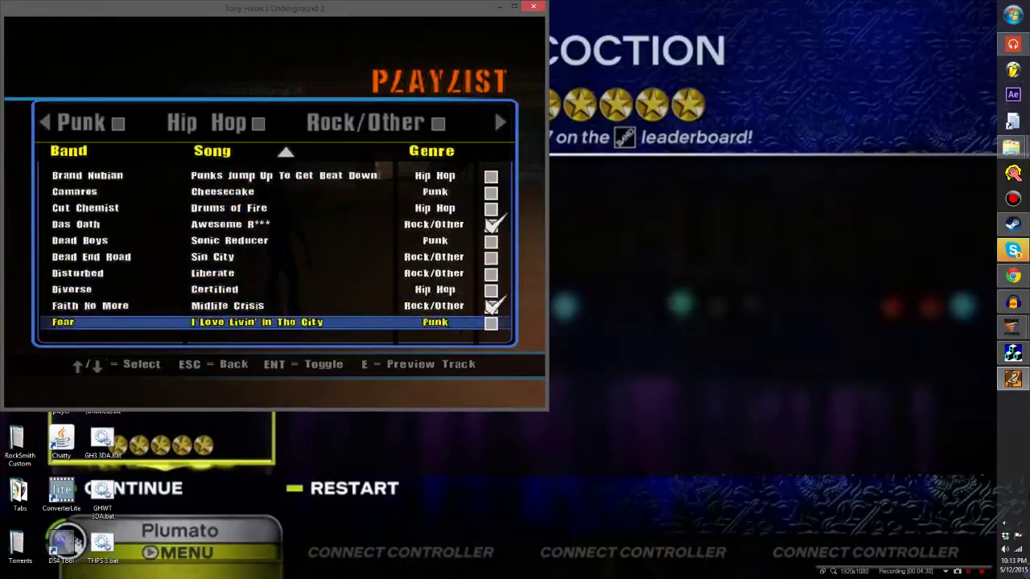
{"action": "key", "text": "Down"}
{"action": "key", "text": "Down"}
{"action": "key", "text": "Down"}
{"action": "key", "text": "Down"}
{"action": "key", "text": "Down"}
{"action": "key", "text": "Down"}
{"action": "key", "text": "Down"}
{"action": "key", "text": "Up"}
{"action": "key", "text": "Up"}
{"action": "key", "text": "Up"}
{"action": "key", "text": "Up"}
{"action": "key", "text": "Up"}
{"action": "key", "text": "Up"}
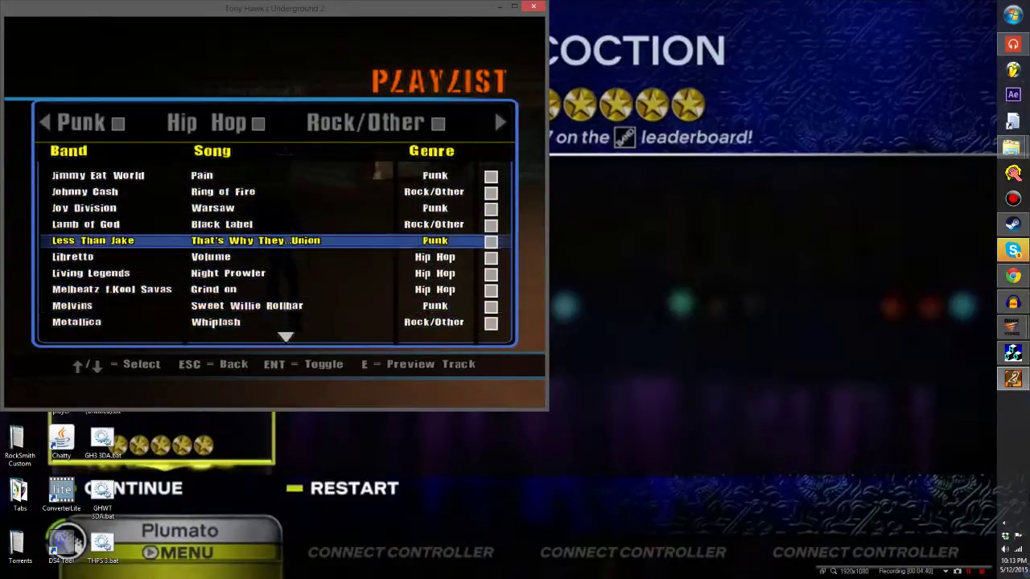
{"action": "key", "text": "Return"}
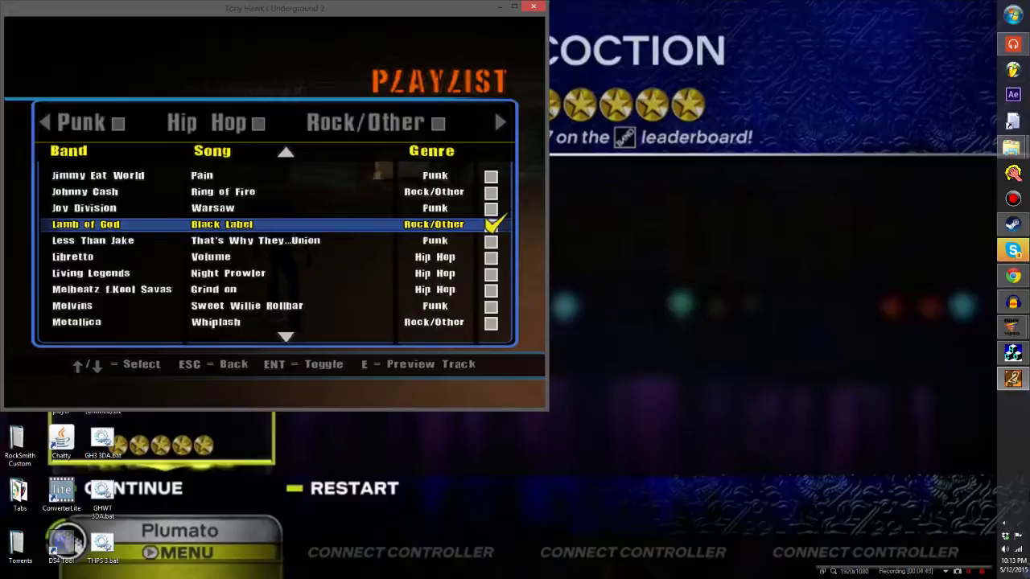
Leave the playlist and sound options and resume skating to hear the replaced Black Label track
{"action": "key", "text": "Escape"}
{"action": "key", "text": "Escape"}
{"action": "key", "text": "Escape"}
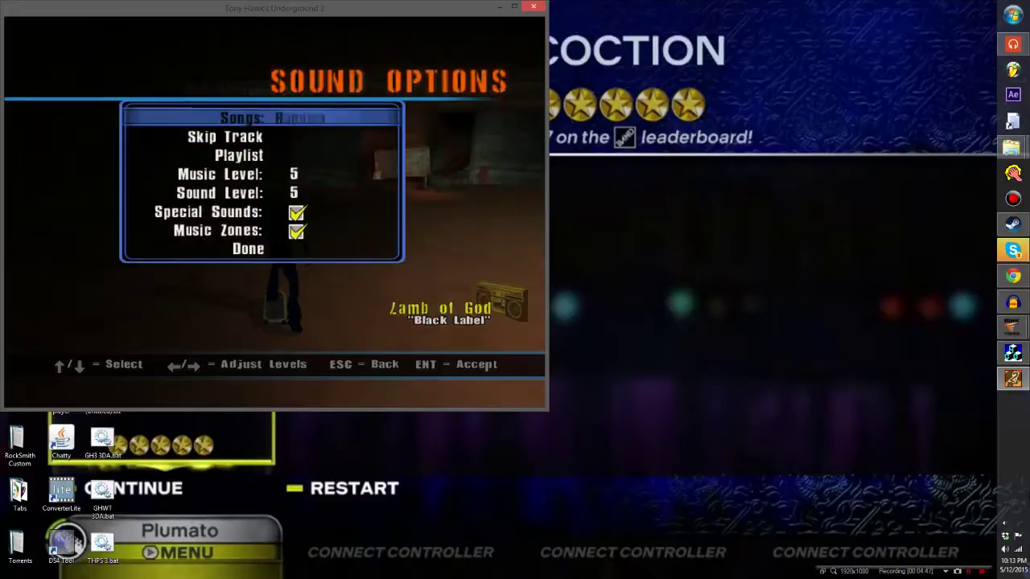
{"action": "key", "text": "Return"}
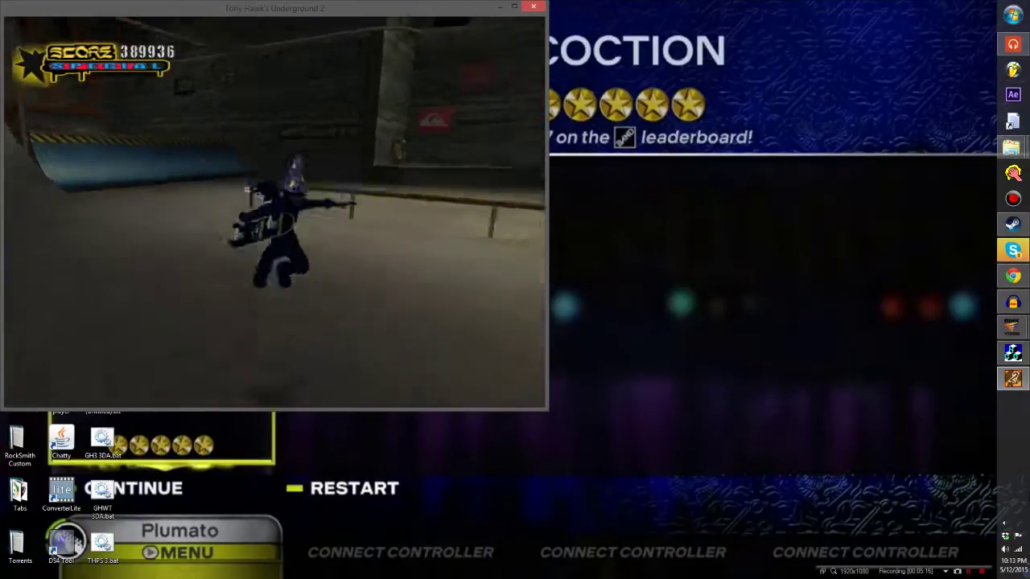
Quit the skate session to the main menu and exit Tony Hawk's Underground 2, confirming with Yes
{"action": "key", "text": "Escape"}
{"action": "key", "text": "Up"}
{"action": "key", "text": "Return"}
{"action": "key", "text": "Return"}
{"action": "key", "text": "Return"}
{"action": "key", "text": "Return"}
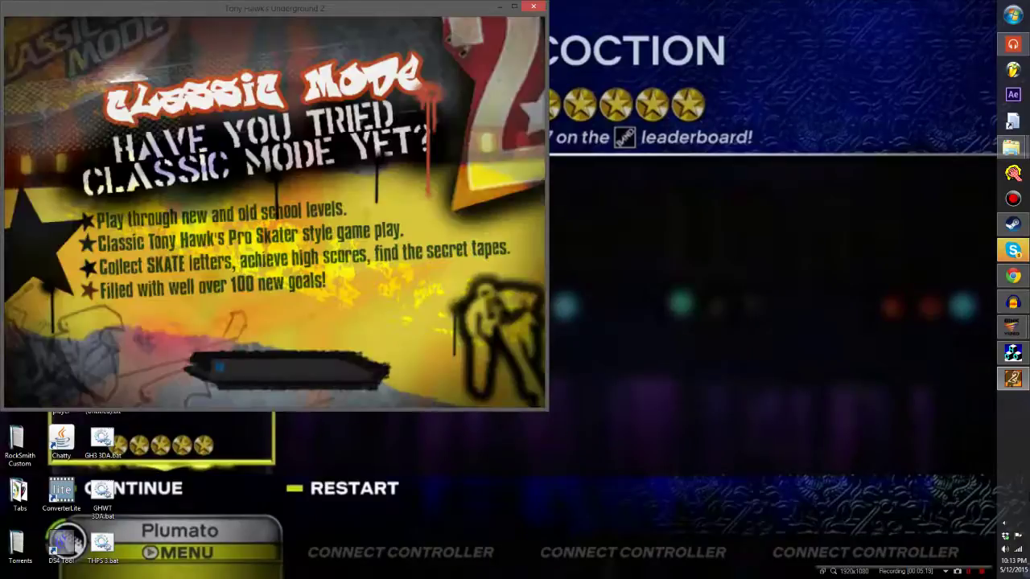
{"action": "key", "text": "Return"}
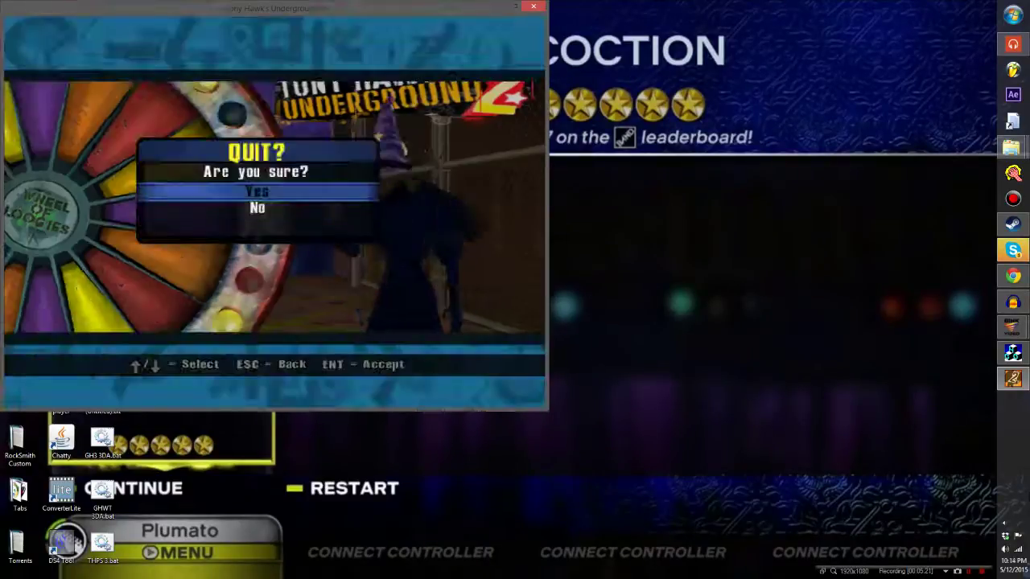
{"action": "key", "text": "Return"}
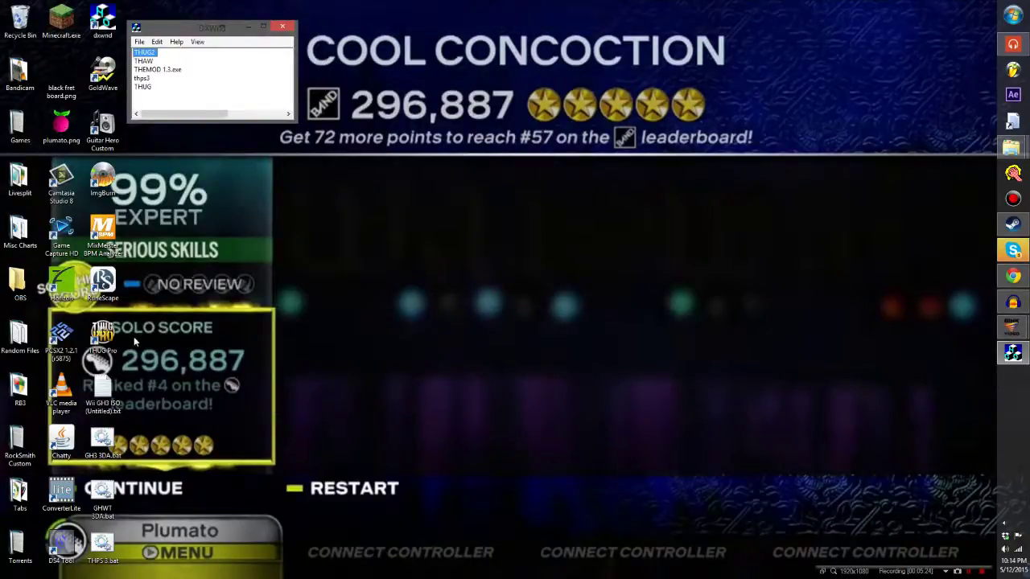
Launch THUG Pro from the desktop and open its options menu
{"action": "left_click", "coordinate": [102, 339]}
{"action": "key", "text": "Return"}
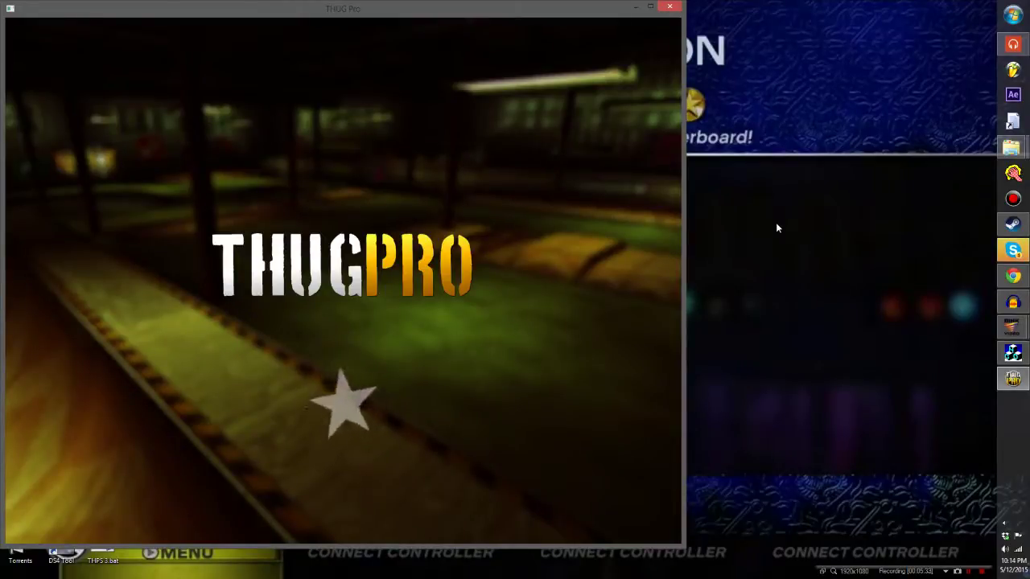
{"action": "key", "text": "Down"}
{"action": "key", "text": "Down"}
{"action": "key", "text": "Down"}
{"action": "key", "text": "Down"}
{"action": "key", "text": "Return"}
Open THUG Pro's sound options
{"action": "key", "text": "Down"}
{"action": "key", "text": "Down"}
{"action": "key", "text": "Down"}
{"action": "key", "text": "Up"}
{"action": "key", "text": "Down"}
{"action": "key", "text": "Down"}
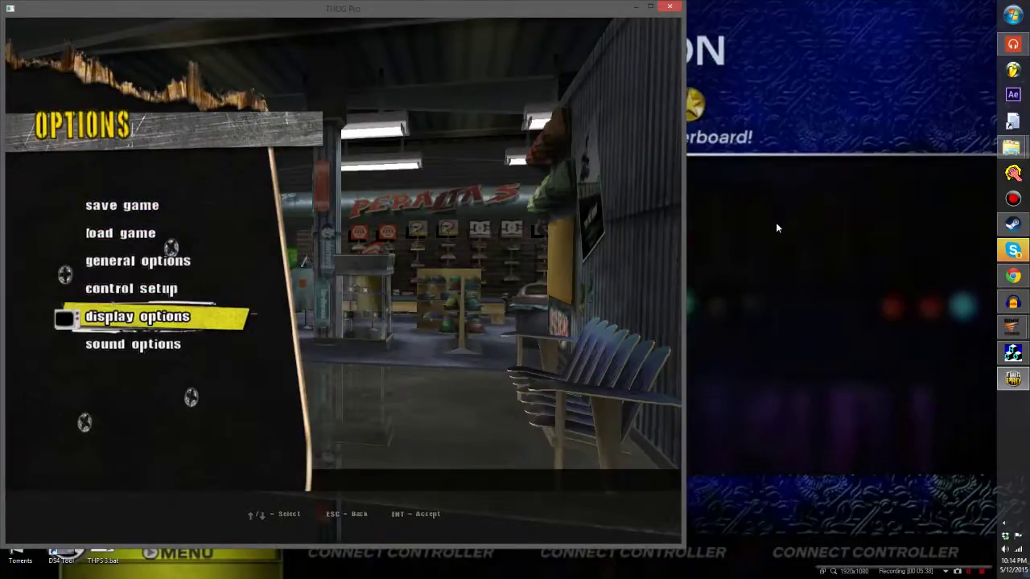
{"action": "key", "text": "Down"}
{"action": "key", "text": "Return"}
Set THUG Pro's music level to 10
{"action": "key", "text": "Down"}
{"action": "key", "text": "Down"}
{"action": "key", "text": "Up"}
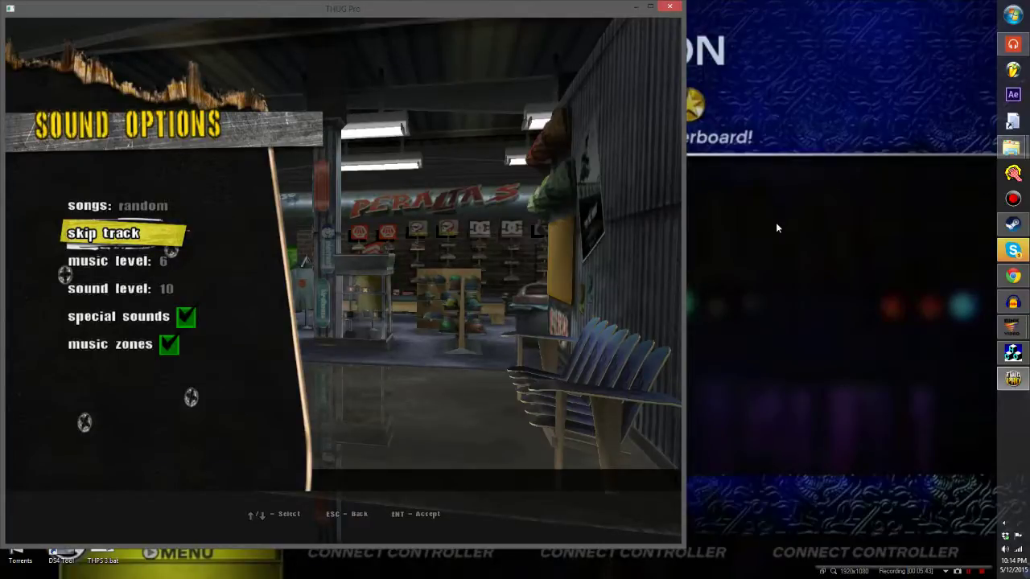
{"action": "key", "text": "Down"}
{"action": "key", "text": "Right"}
{"action": "key", "text": "Right"}
{"action": "key", "text": "Right"}
{"action": "key", "text": "Right"}
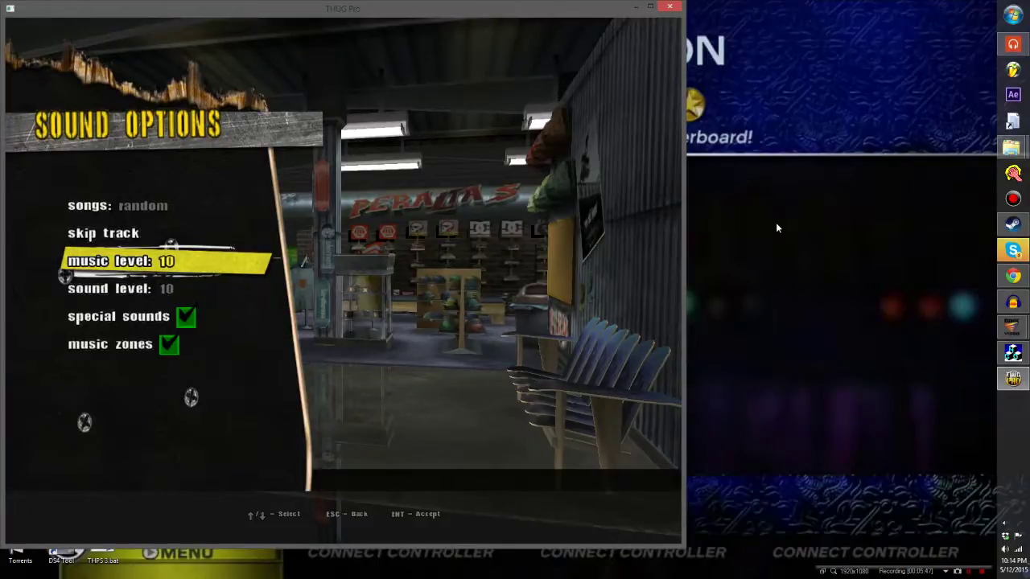
{"action": "key", "text": "Up"}
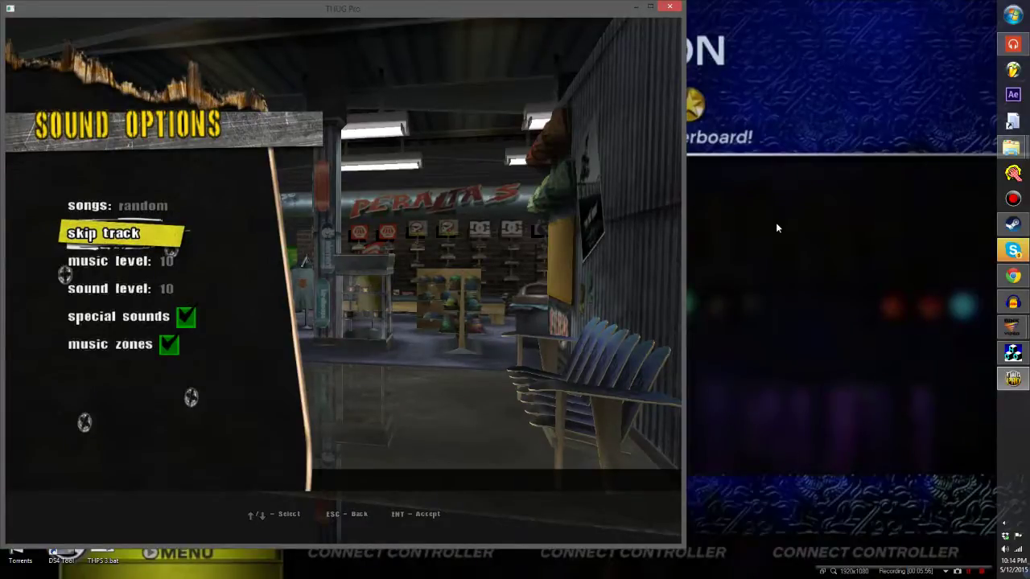
{"action": "key", "text": "Down"}
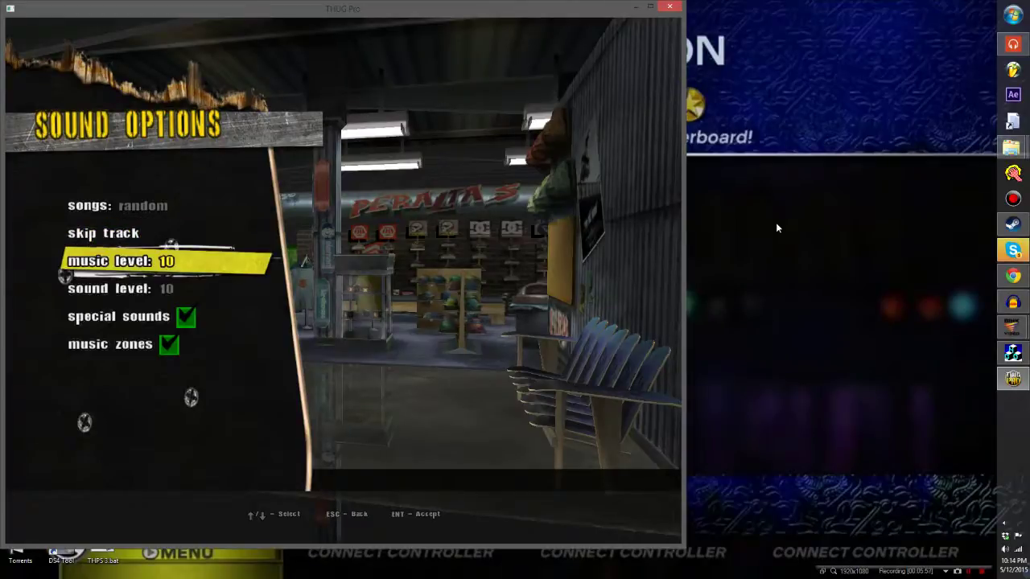
Leave the sound options with the music level at 10 and exit THUG Pro to the desktop
{"action": "key", "text": "Right"}
{"action": "key", "text": "Left"}
{"action": "key", "text": "Right"}
{"action": "key", "text": "Up"}
{"action": "key", "text": "Escape"}
{"action": "key", "text": "Escape"}
{"action": "key", "text": "Return"}
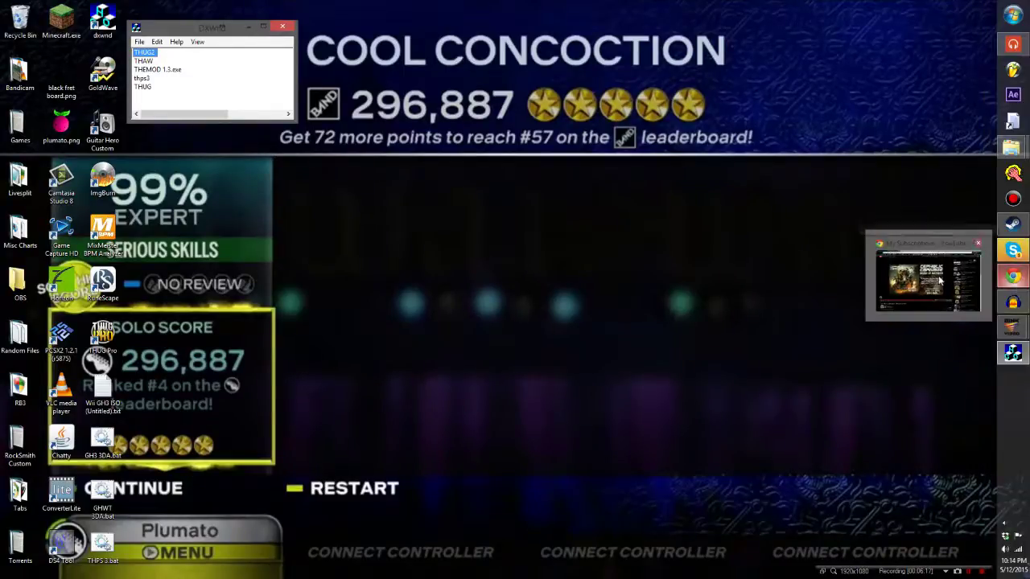
Switch to Chrome and show the Thps-mods.com "Custom Music?" thread at the reply with the numbered instructions
{"action": "left_click", "coordinate": [1013, 278]}
{"action": "left_click", "coordinate": [150, 6]}
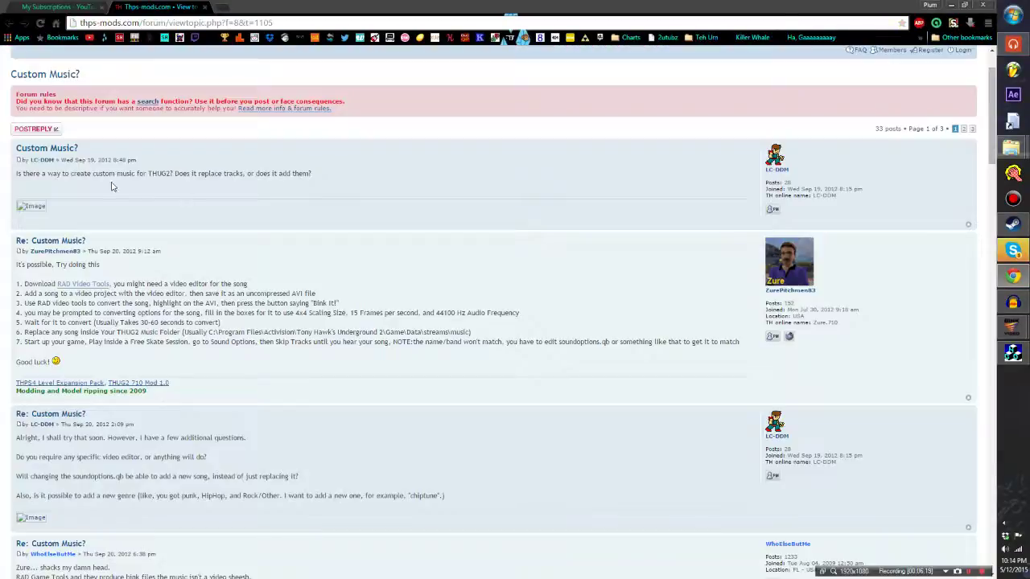
{"action": "scroll", "coordinate": [294, 185], "scroll_direction": "up", "scroll_amount": 1}
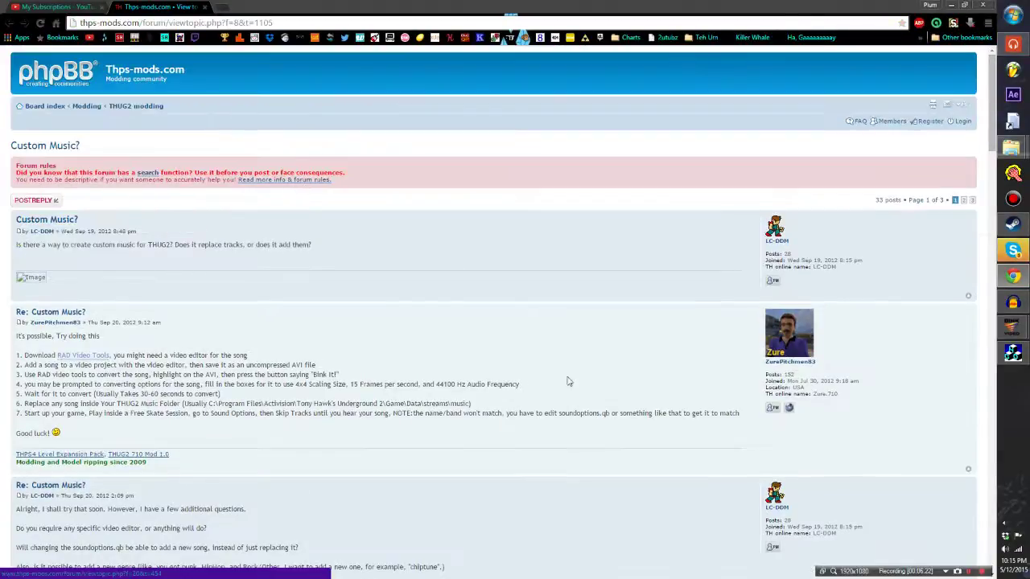
{"action": "scroll", "coordinate": [481, 270], "scroll_direction": "down", "scroll_amount": 2}
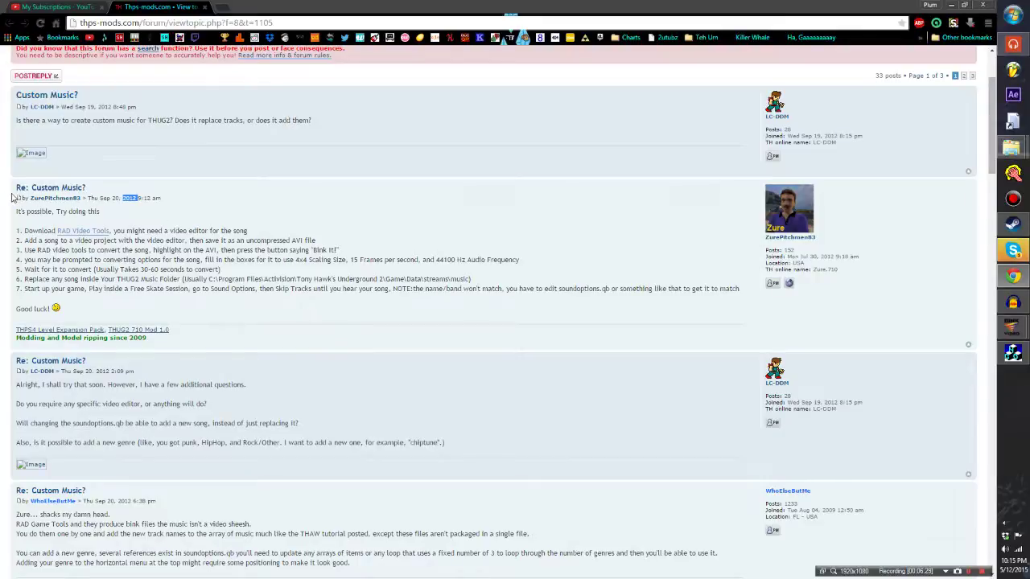
Read through the reply's seven instructions, highlighting the one about starting a Free Skate session and skipping tracks
{"action": "left_click_drag", "start_coordinate": [14, 212], "coordinate": [264, 260]}
{"action": "left_click", "coordinate": [206, 303]}
{"action": "left_click_drag", "start_coordinate": [89, 329], "coordinate": [18, 212]}
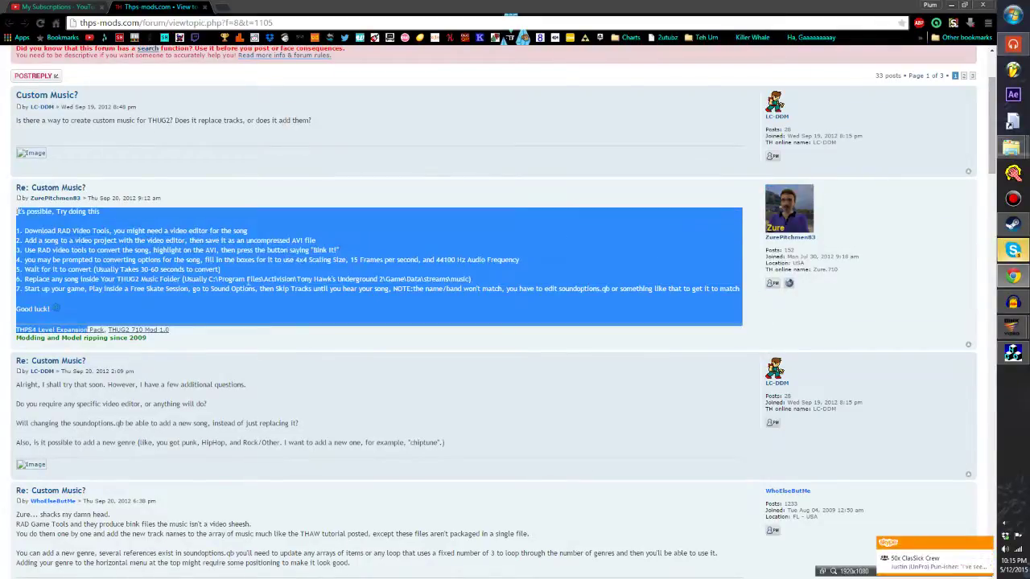
{"action": "left_click", "coordinate": [297, 286]}
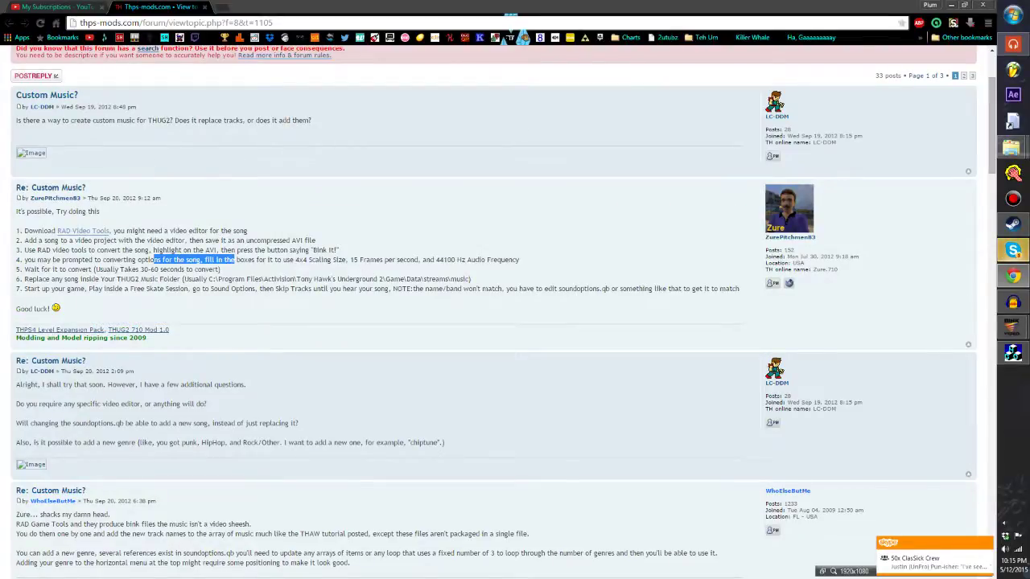
{"action": "left_click_drag", "start_coordinate": [24, 288], "coordinate": [291, 288]}
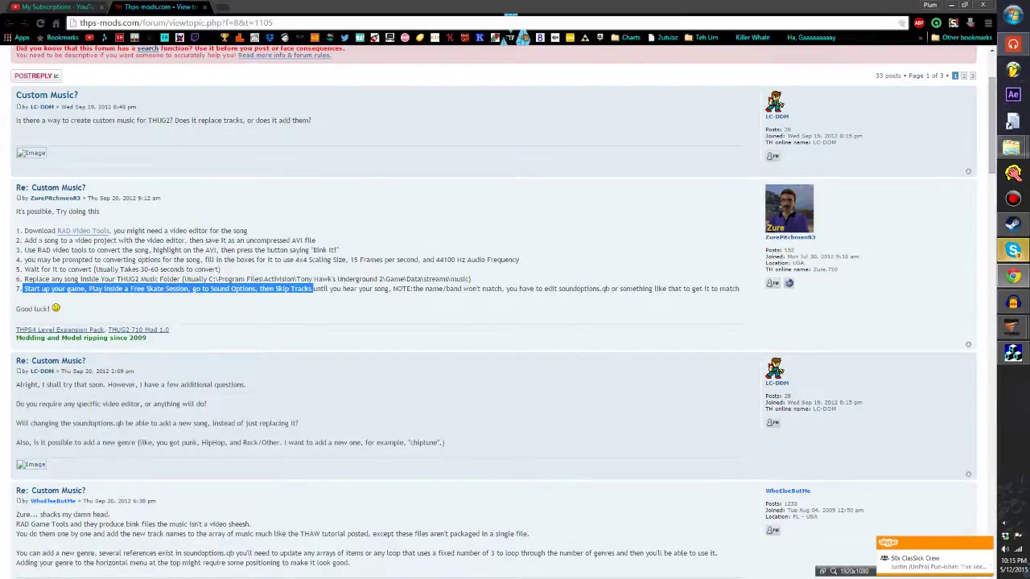
Examine instructions 2 to 4 on saving the song as an uncompressed AVI, converting with Bink It! and filling in the conversion options
{"action": "left_click_drag", "start_coordinate": [352, 239], "coordinate": [24, 240]}
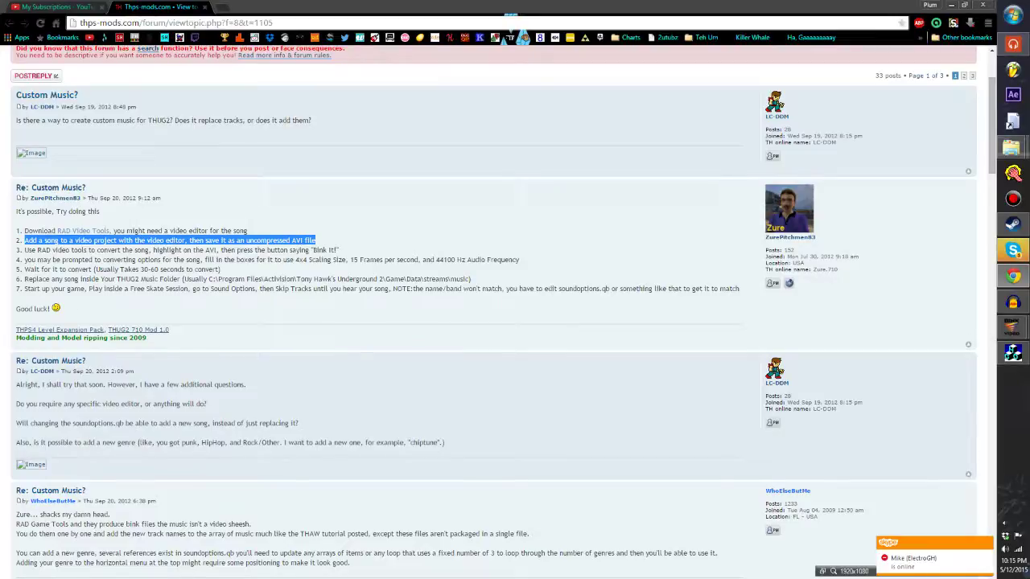
{"action": "left_click", "coordinate": [354, 257]}
{"action": "left_click_drag", "start_coordinate": [341, 253], "coordinate": [24, 241]}
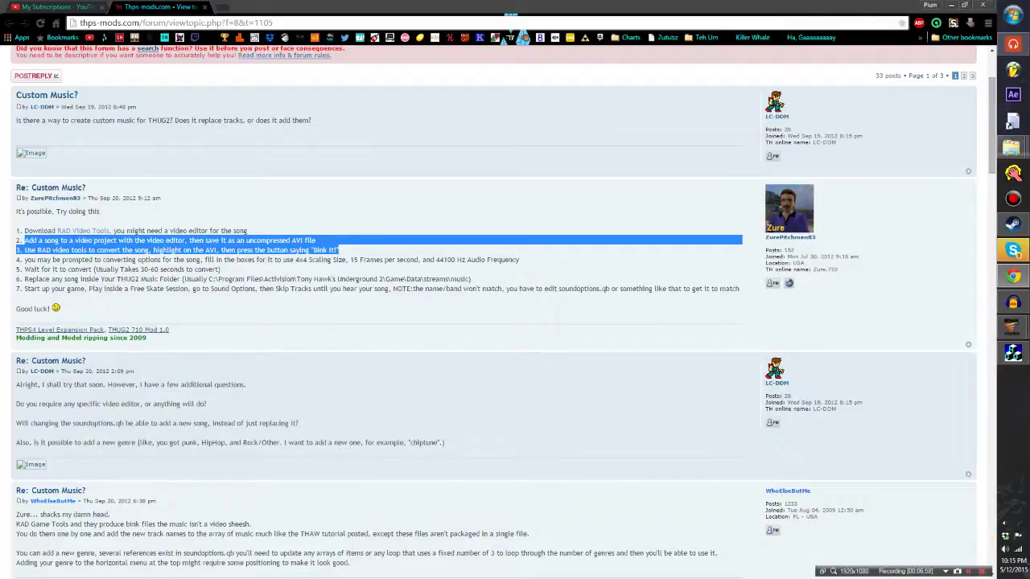
{"action": "left_click", "coordinate": [343, 252]}
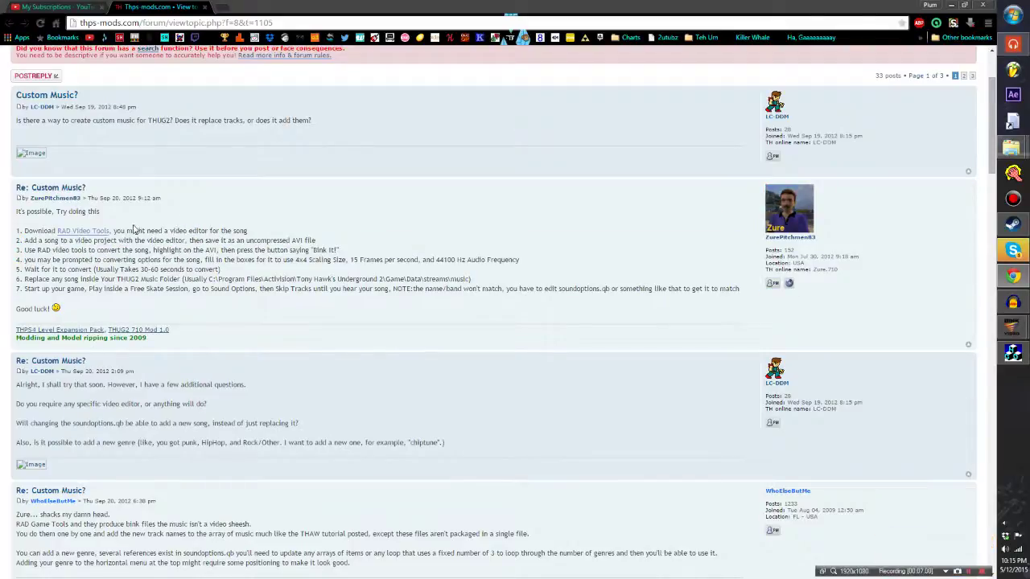
{"action": "left_click_drag", "start_coordinate": [22, 259], "coordinate": [114, 259]}
{"action": "left_click_drag", "start_coordinate": [251, 259], "coordinate": [254, 259]}
Bring up the RAD Video Tools window for a look, and minimize both it and the browser
{"action": "mouse_move", "coordinate": [1012, 326]}
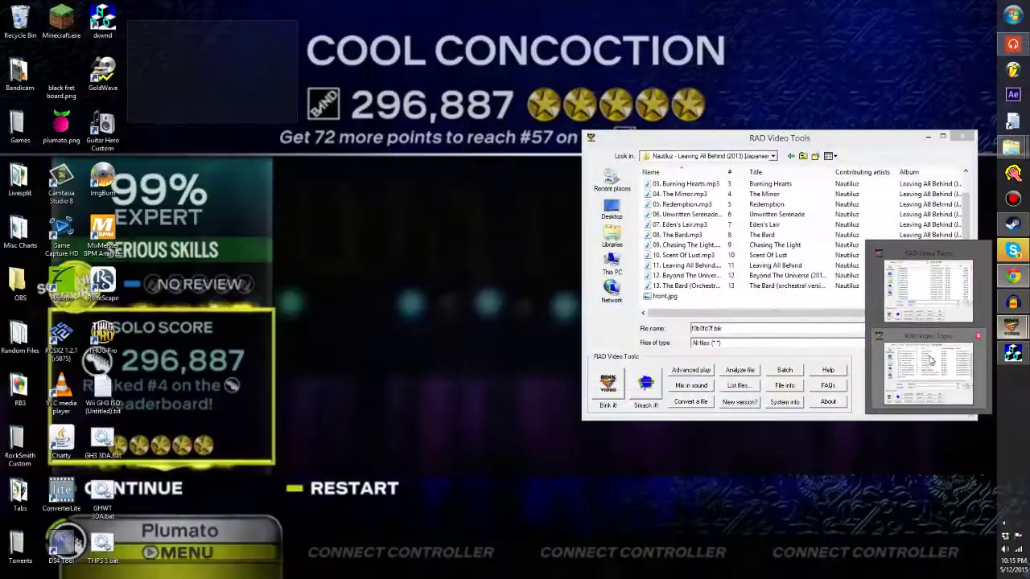
{"action": "left_click", "coordinate": [930, 363]}
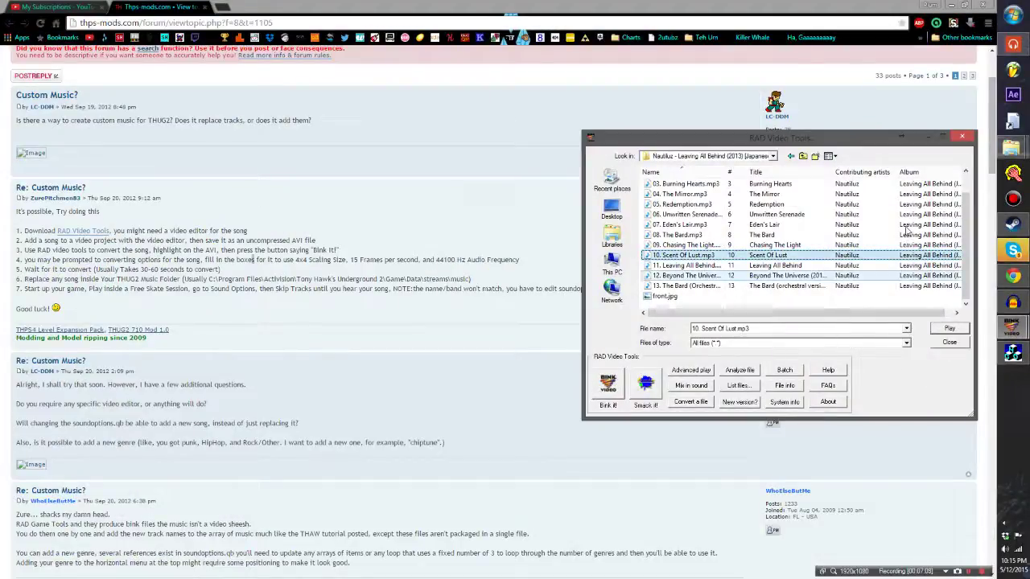
{"action": "left_click", "coordinate": [927, 138]}
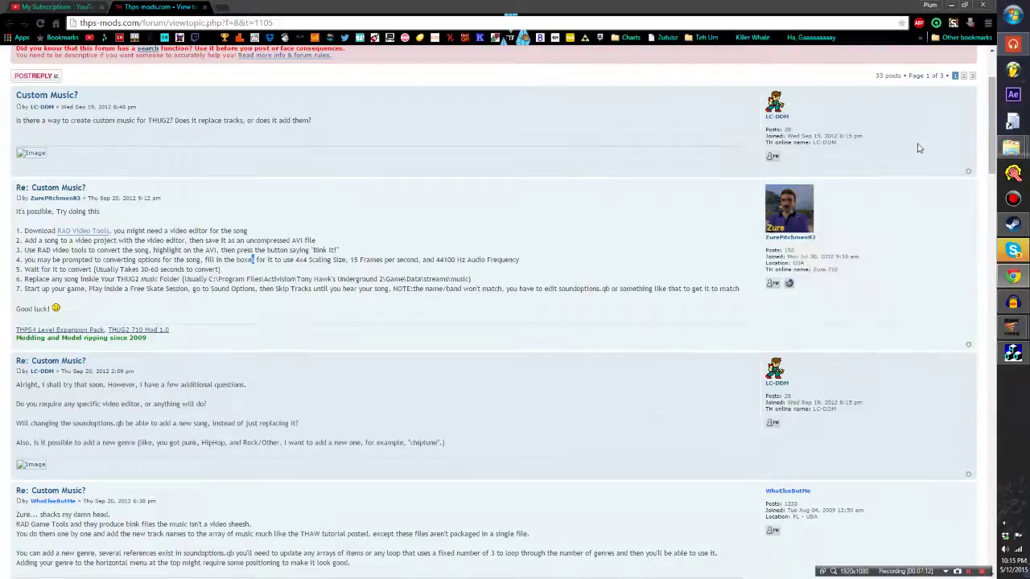
{"action": "left_click", "coordinate": [950, 6]}
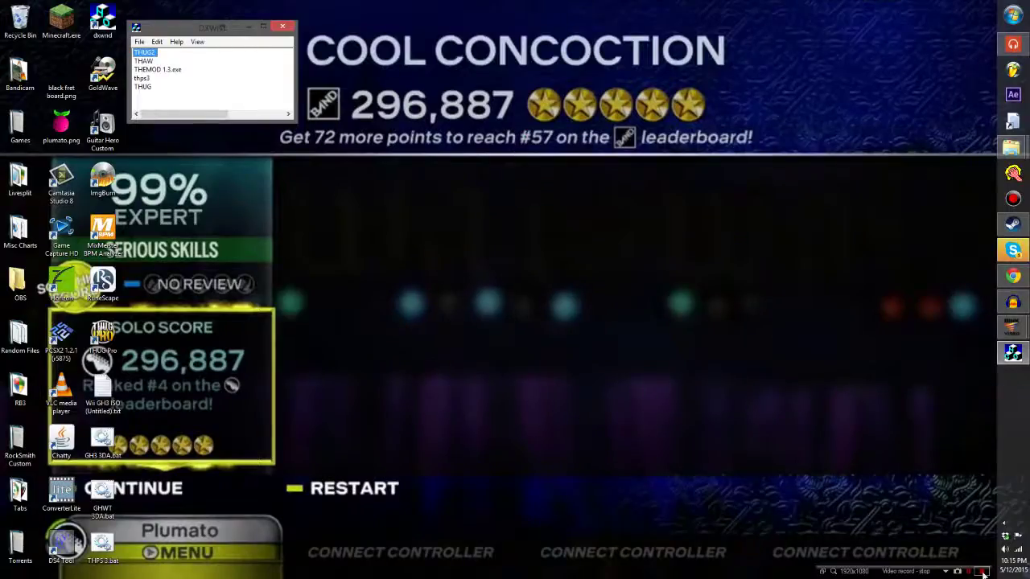